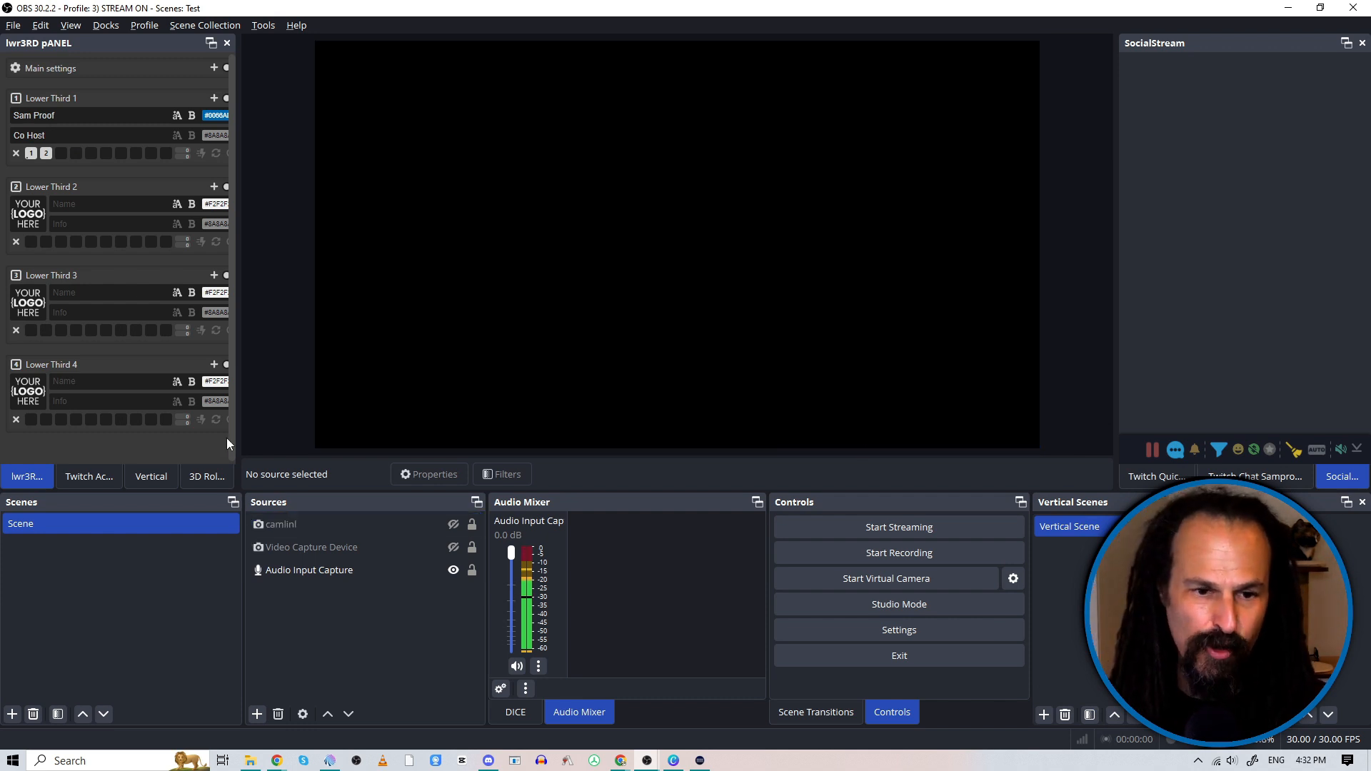
Step: Create a new visible source of the Media Source type in the scene, keeping its default name
{"action": "left_click", "coordinate": [257, 715]}
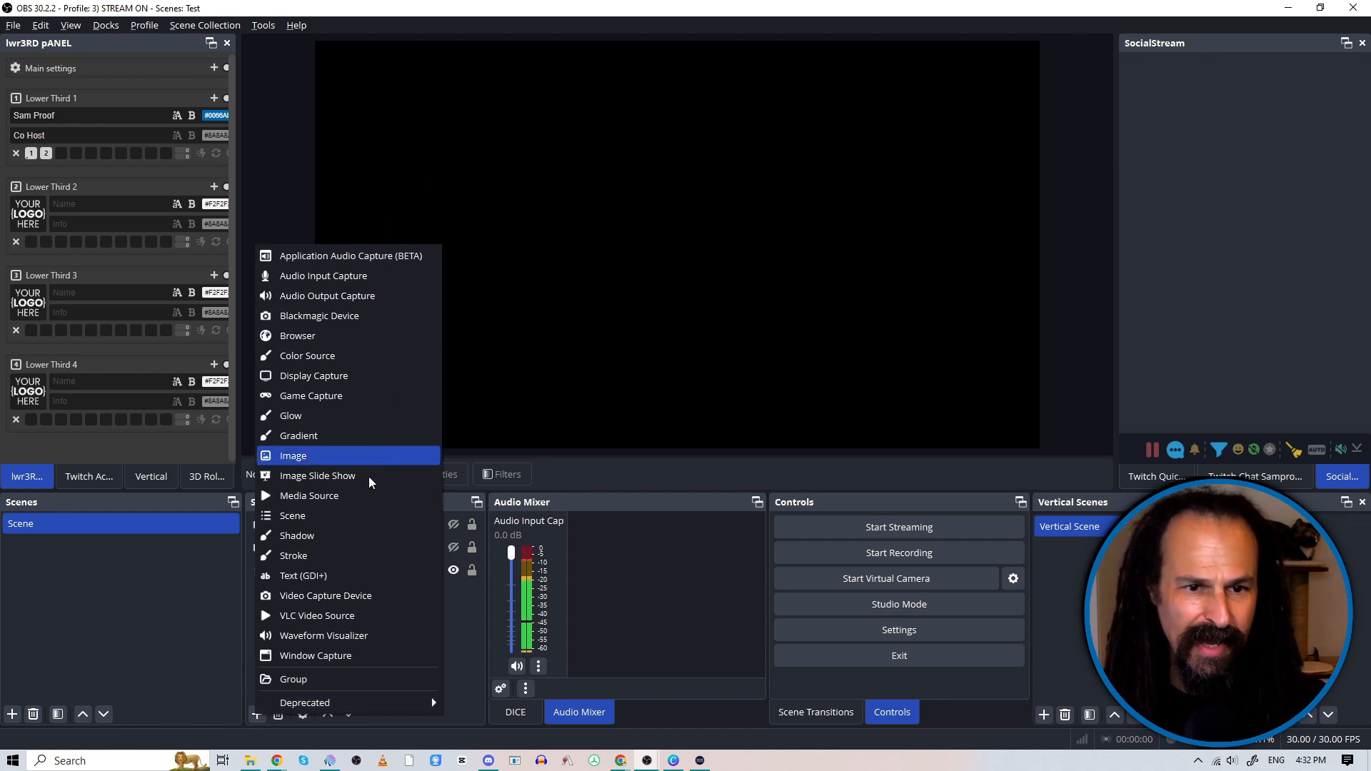
{"action": "left_click", "coordinate": [349, 499]}
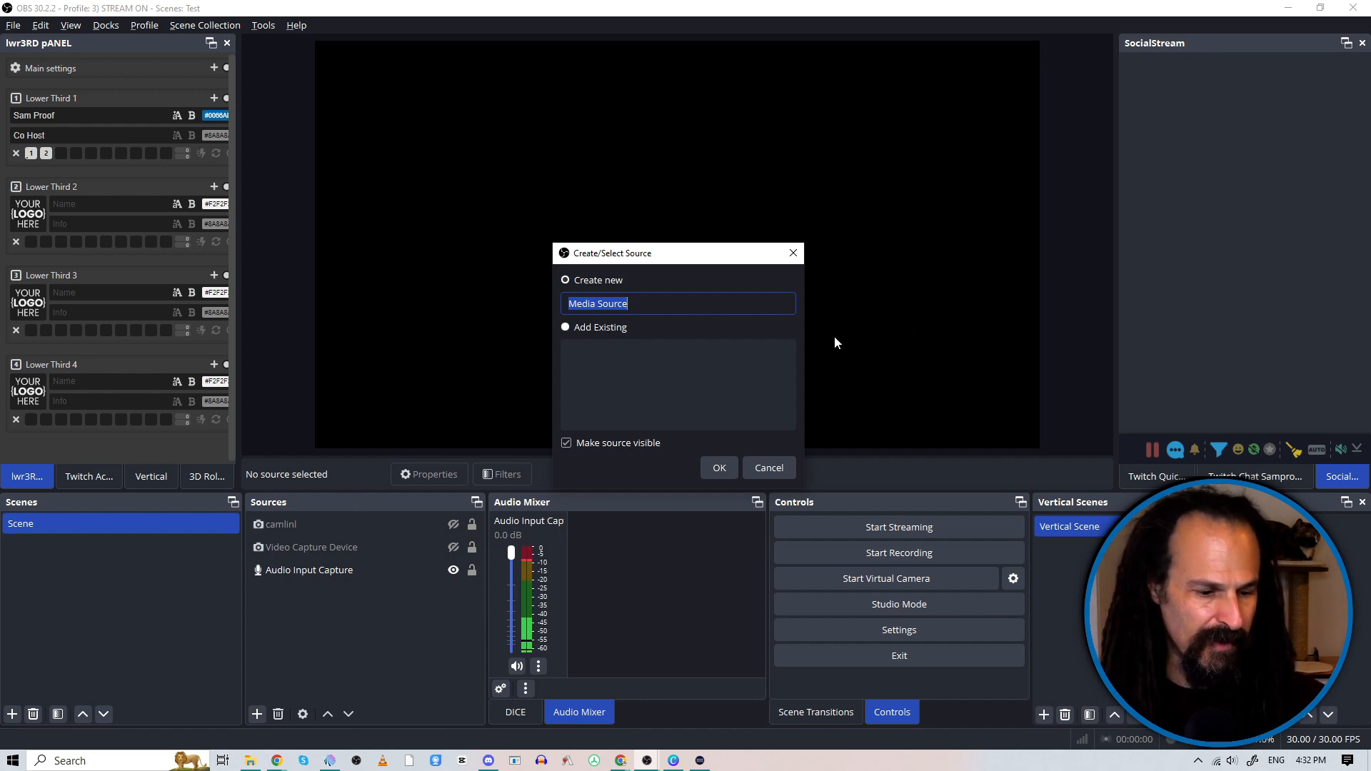
{"action": "left_click", "coordinate": [717, 470]}
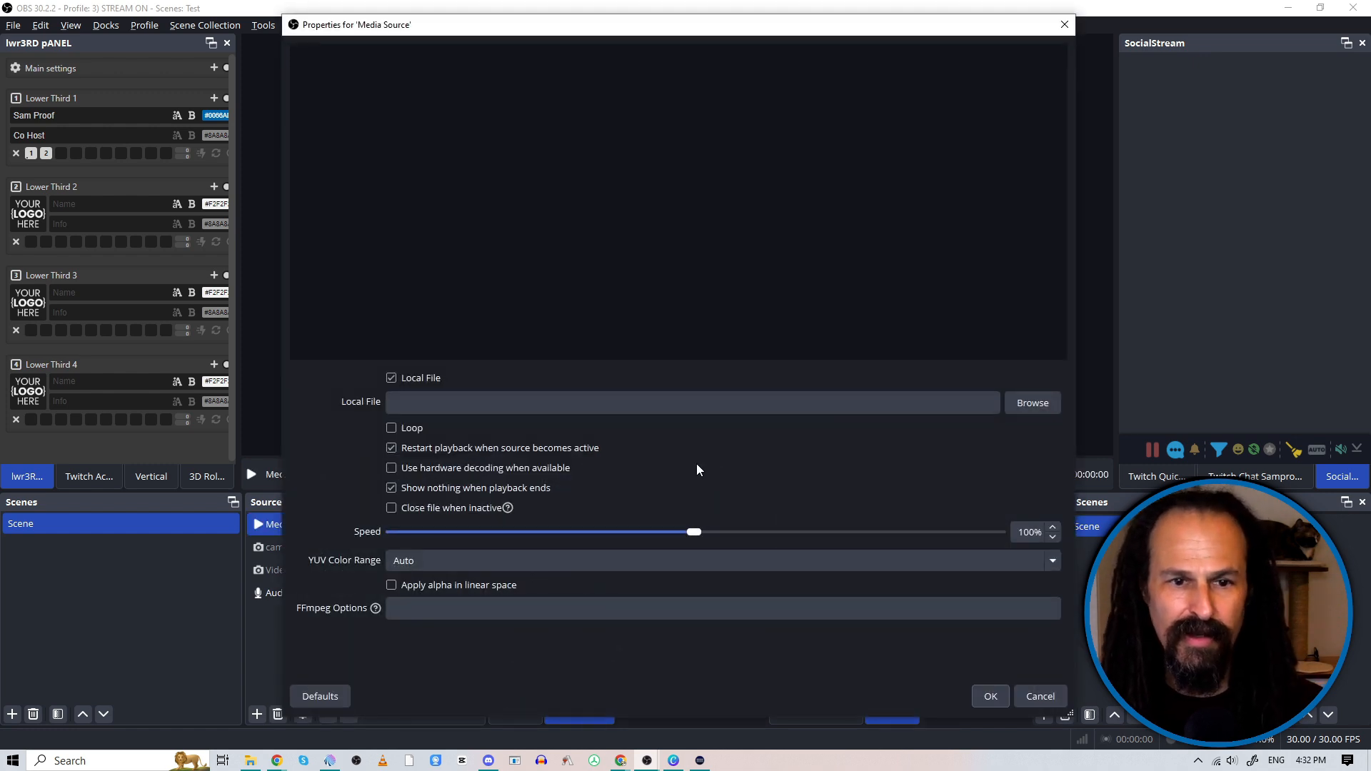
Step: Load the local file IMG_4548_20230828085507.MOV from the 0) STOCK/coffee folder into the media source and accept its properties
{"action": "left_click", "coordinate": [1033, 404]}
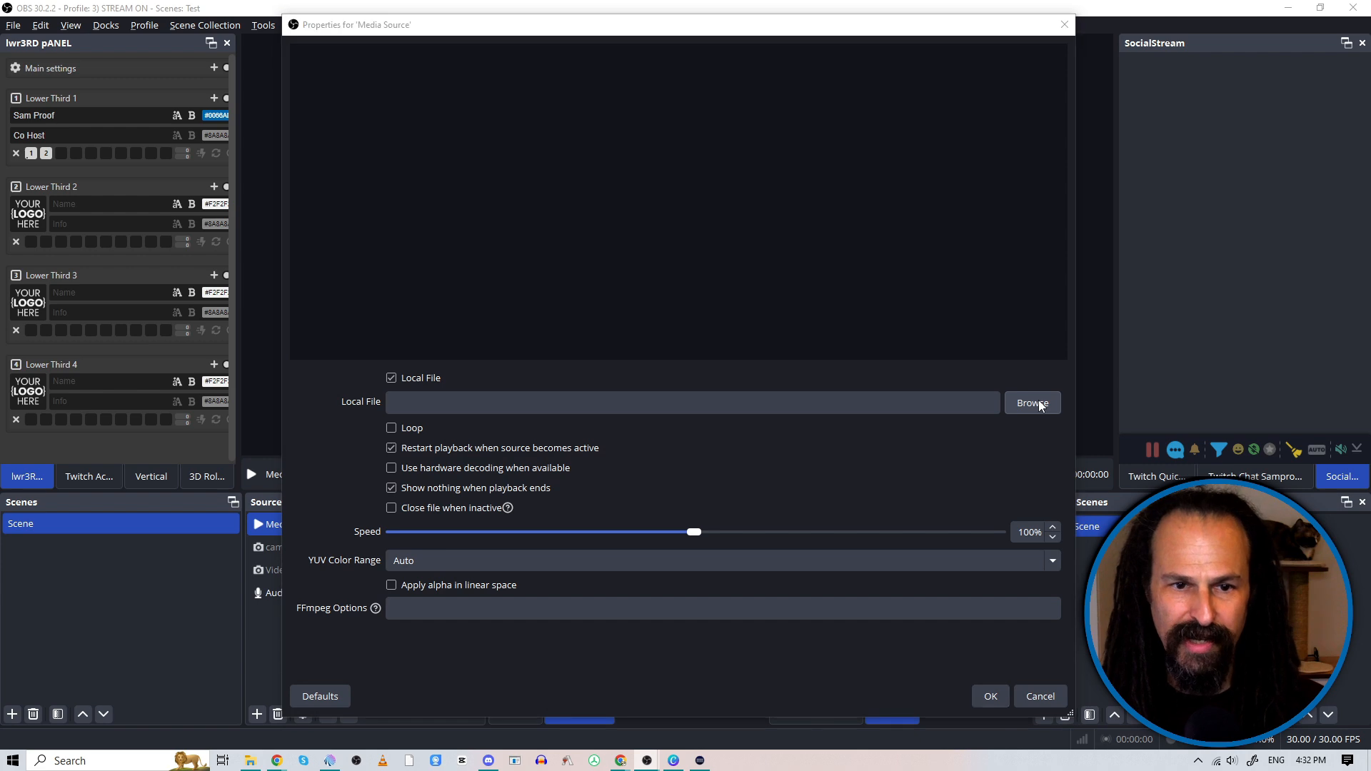
{"action": "left_click", "coordinate": [340, 313]}
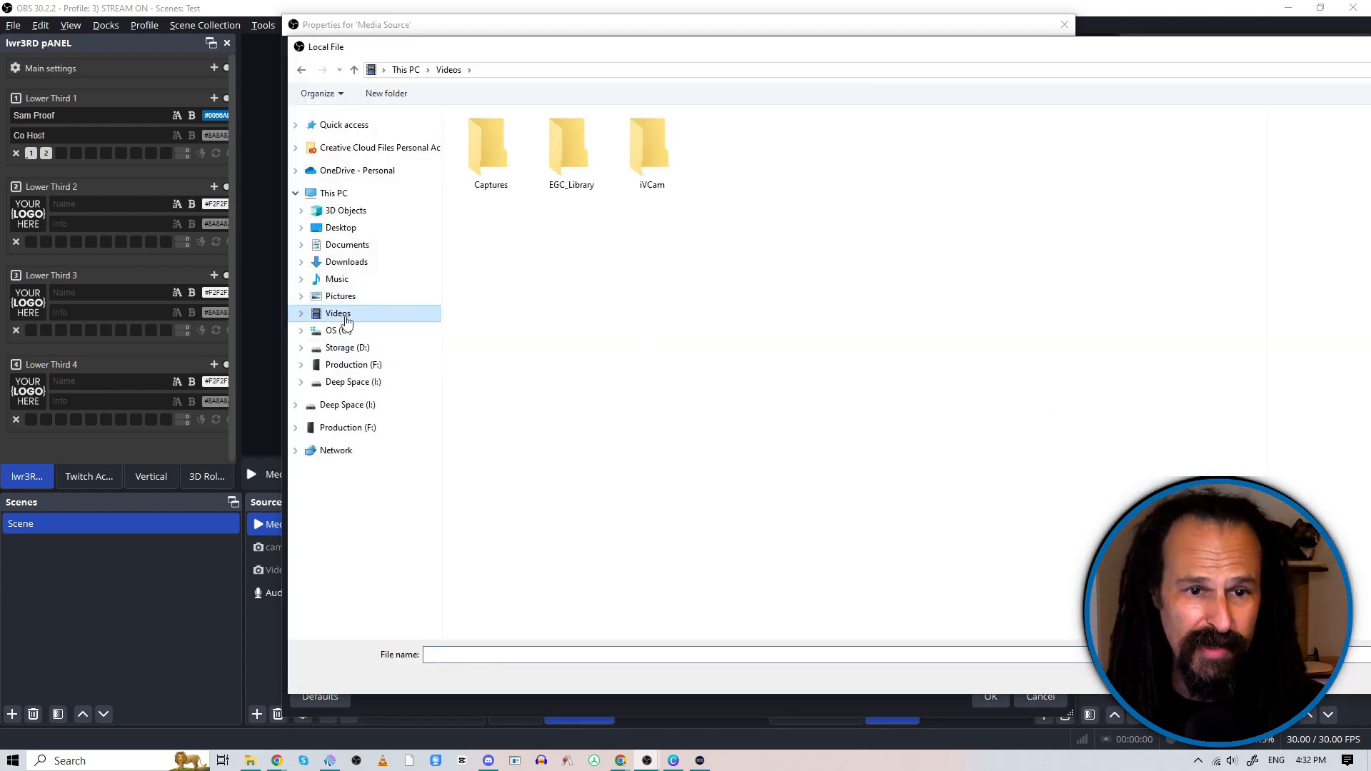
{"action": "left_click", "coordinate": [349, 405]}
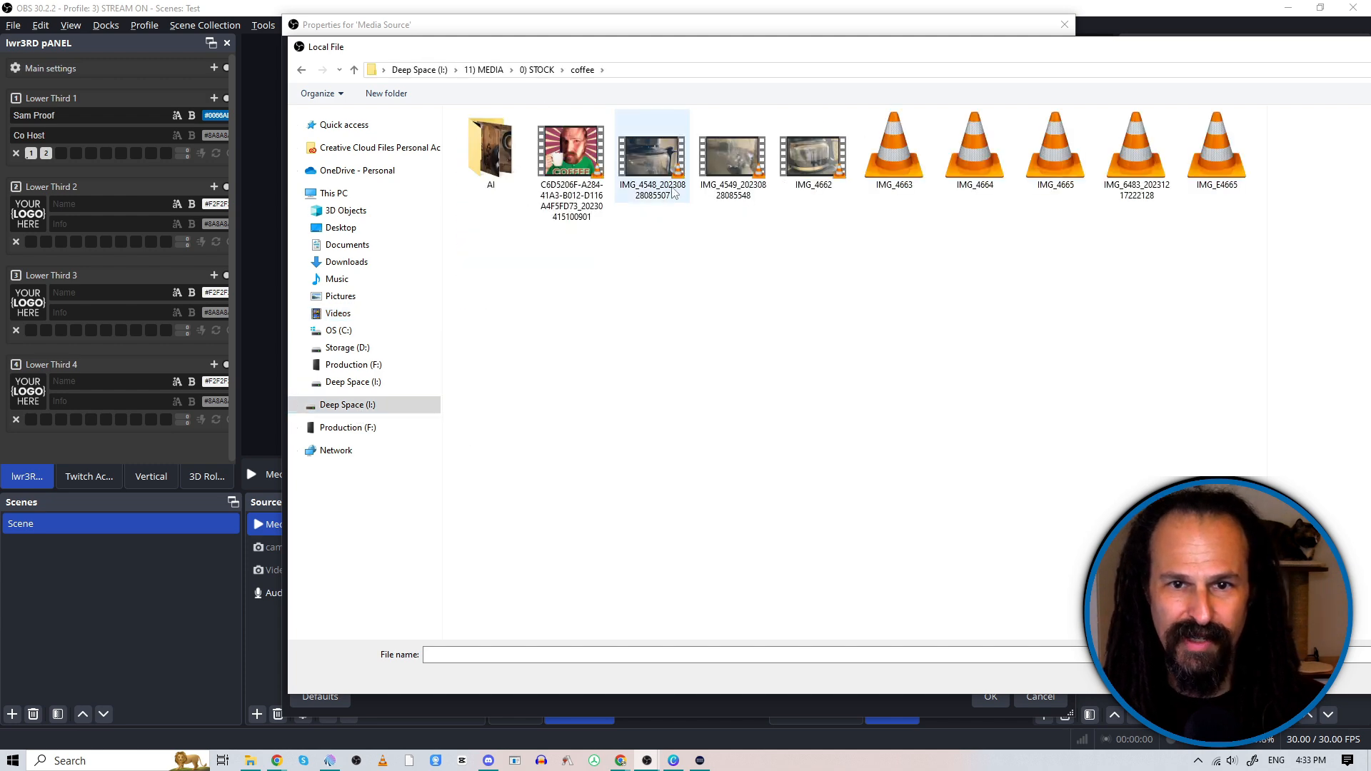
{"action": "left_click", "coordinate": [660, 175]}
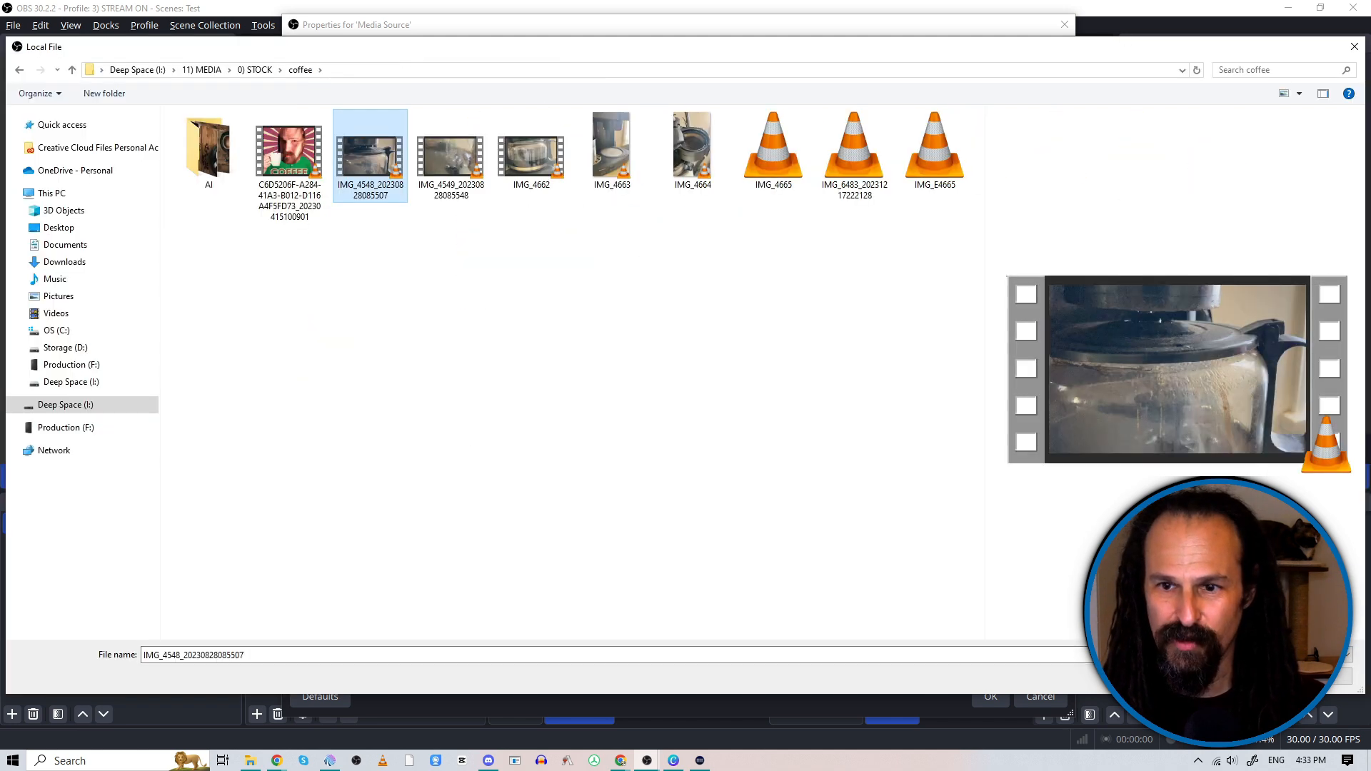
{"action": "left_click", "coordinate": [1255, 676]}
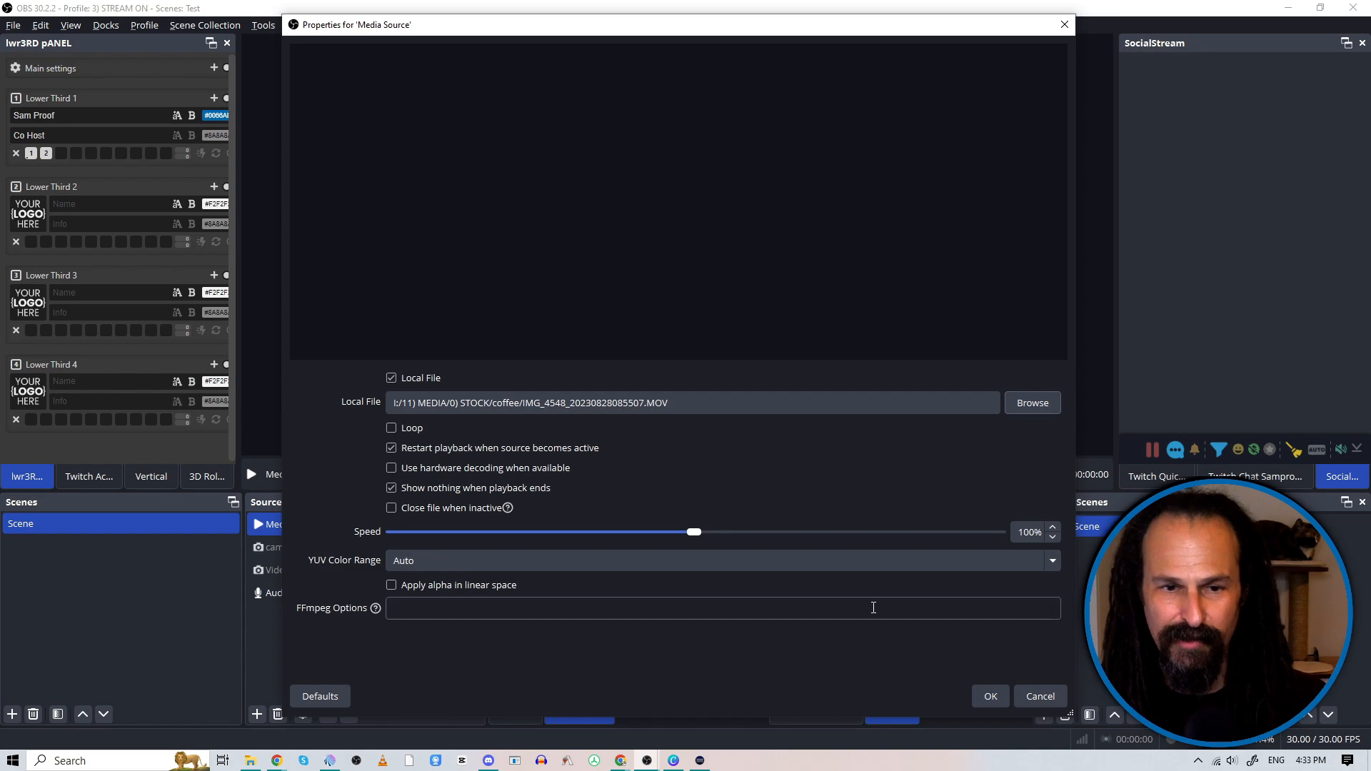
{"action": "left_click", "coordinate": [996, 700]}
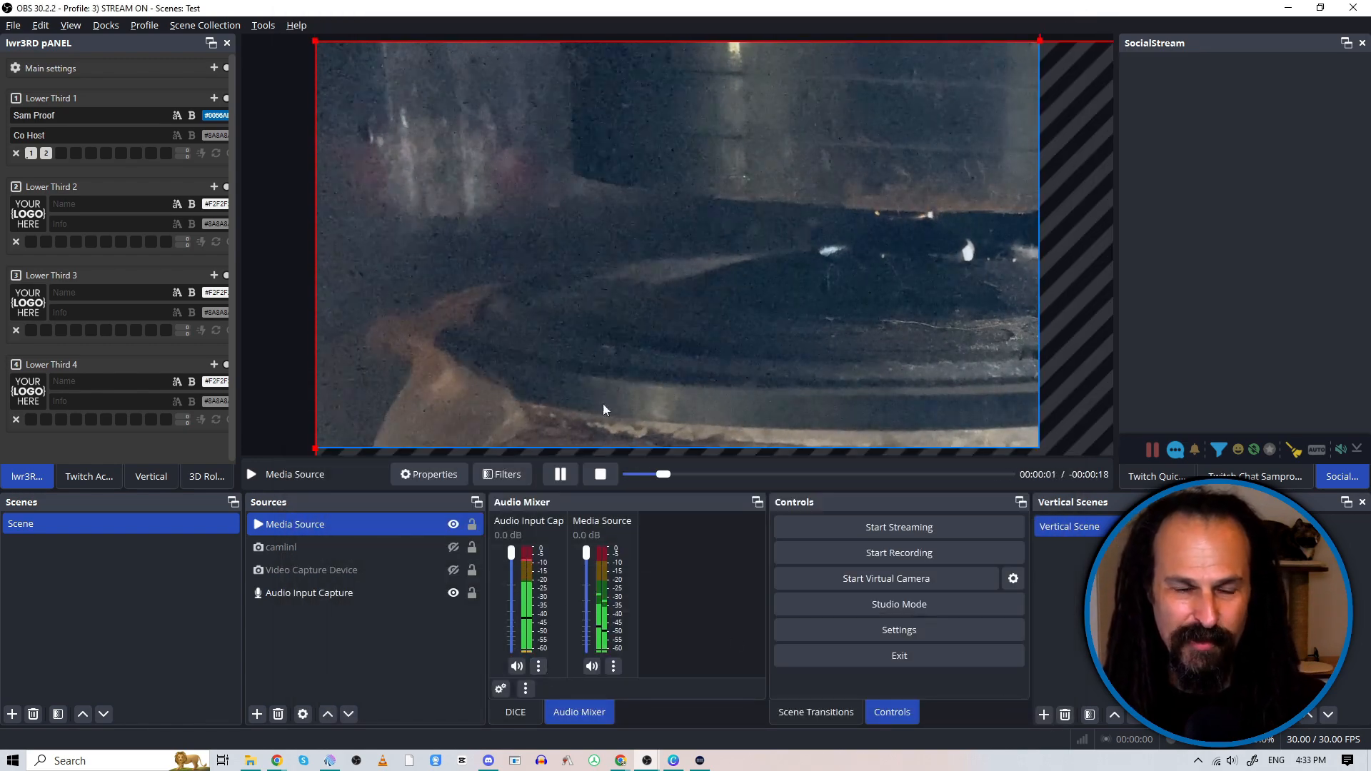
Step: Fit the media source to the screen with a transform
{"action": "right_click", "coordinate": [311, 529]}
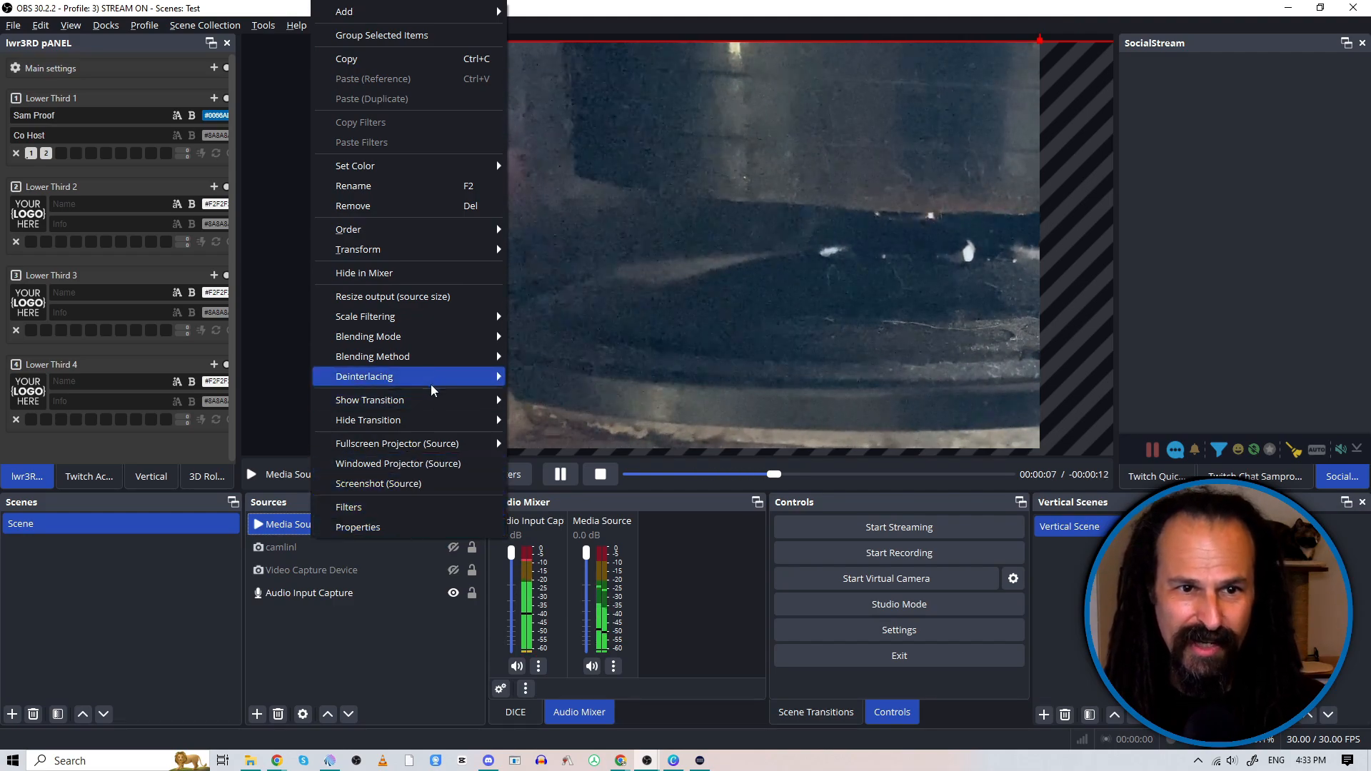
{"action": "mouse_move", "coordinate": [403, 249]}
{"action": "left_click", "coordinate": [573, 436]}
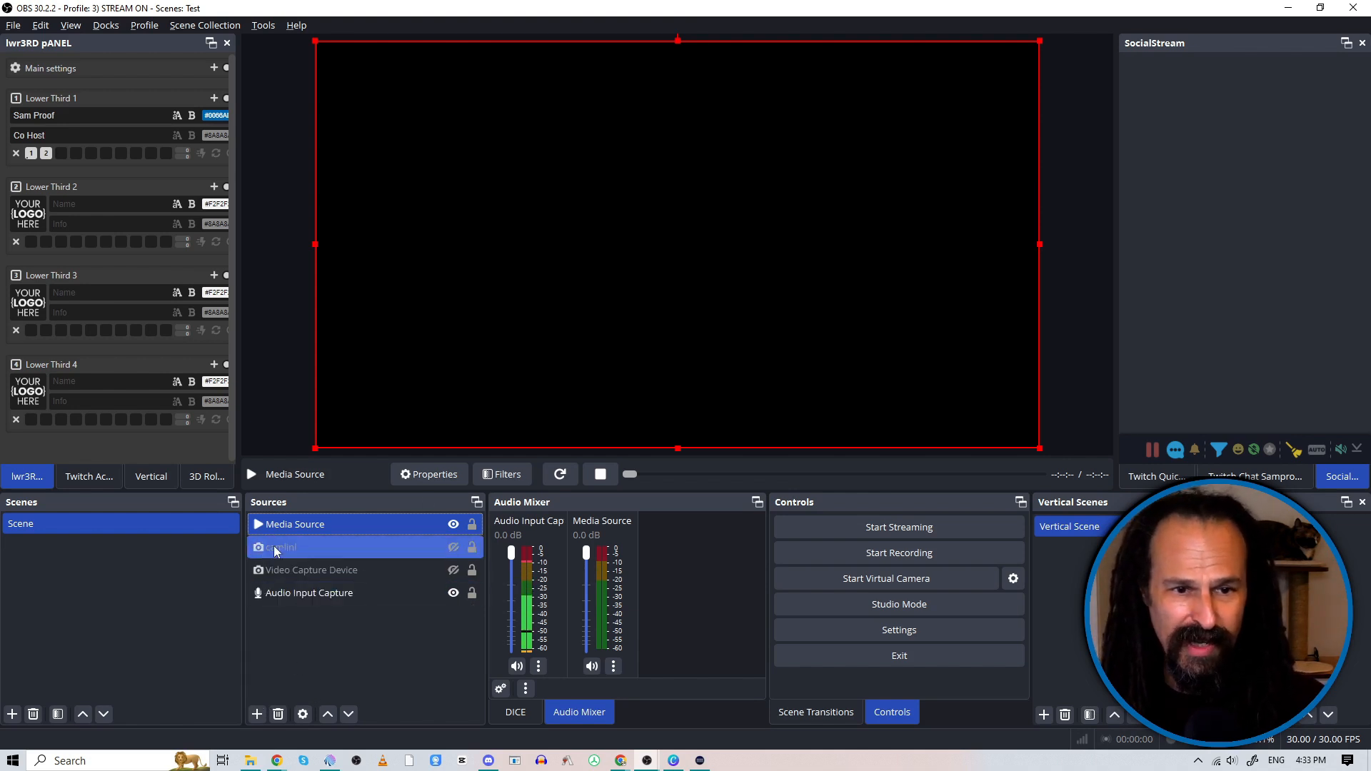
Step: Examine the audio monitoring options in the Advanced Audio Properties and the media source's playback properties without changing them
{"action": "right_click", "coordinate": [288, 527]}
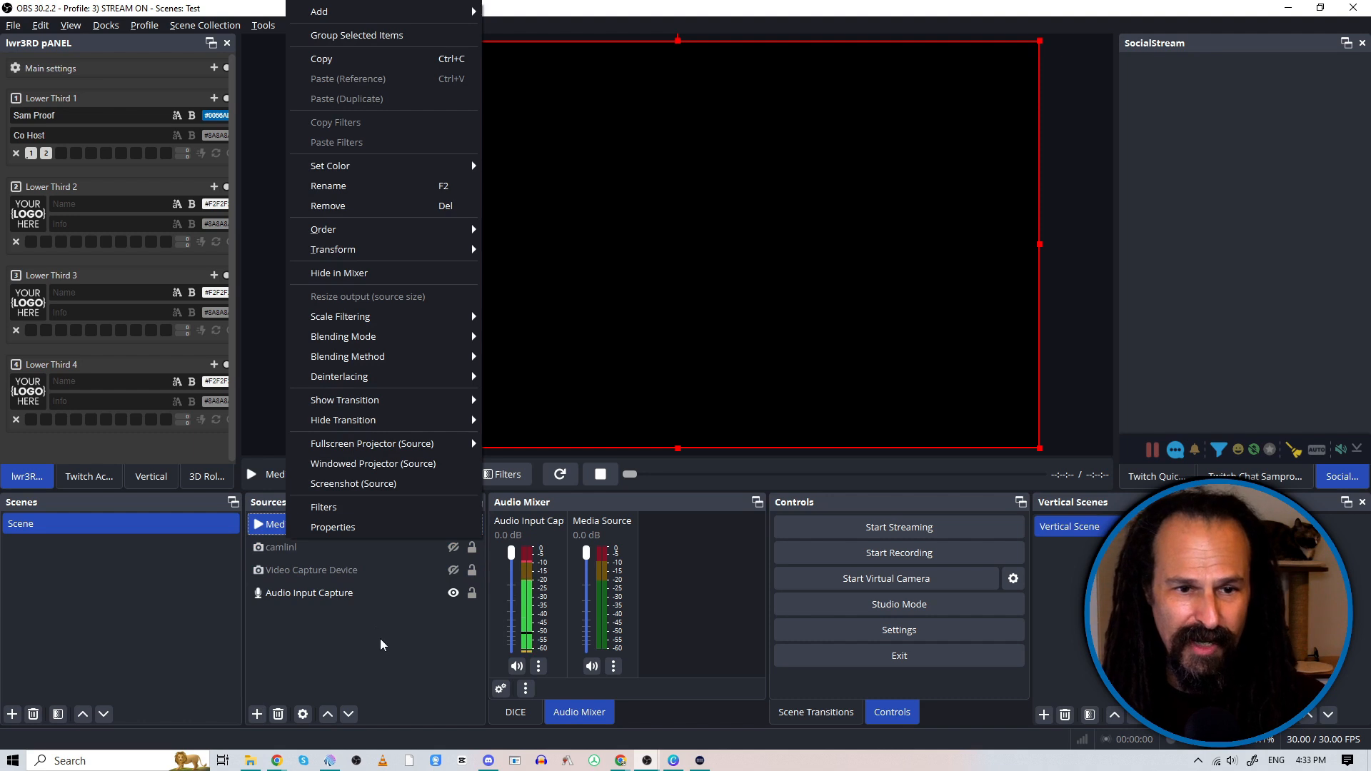
{"action": "left_click", "coordinate": [265, 666]}
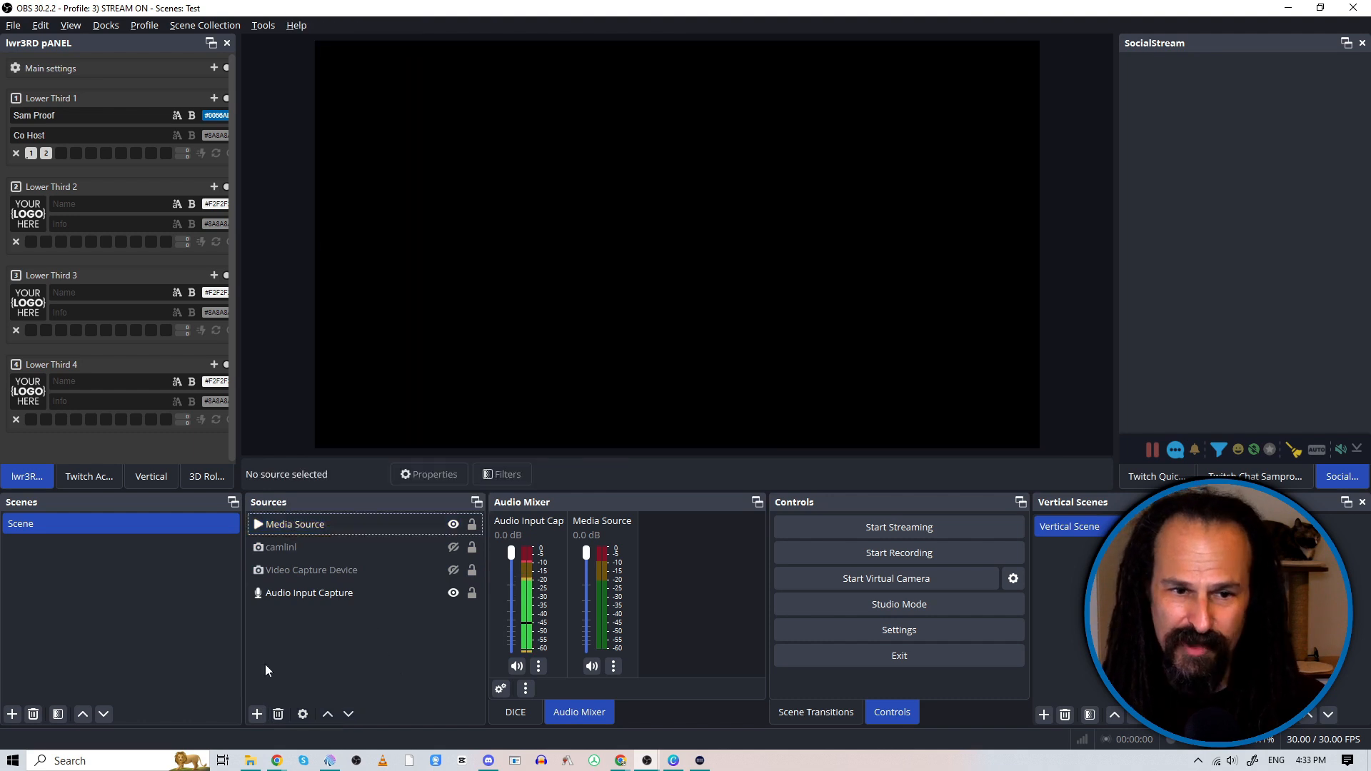
{"action": "right_click", "coordinate": [672, 560]}
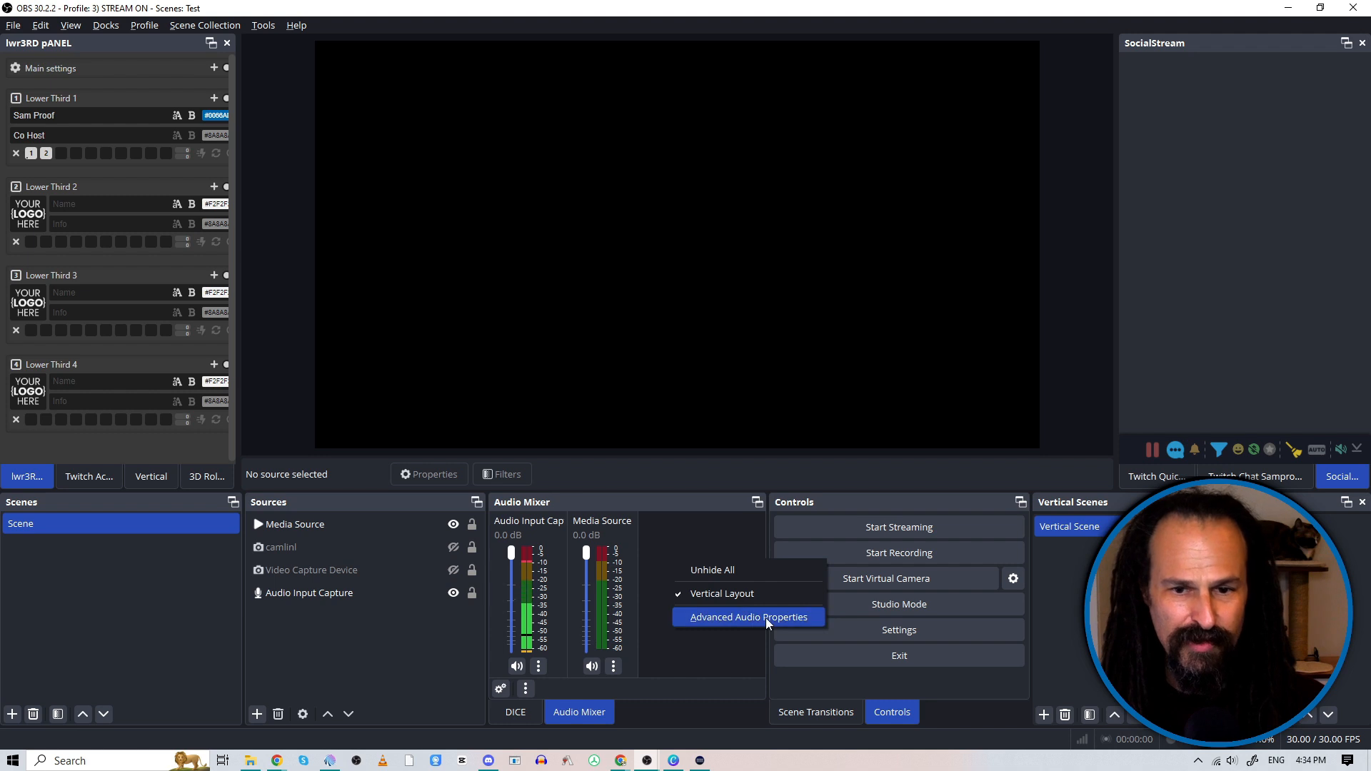
{"action": "left_click", "coordinate": [714, 619]}
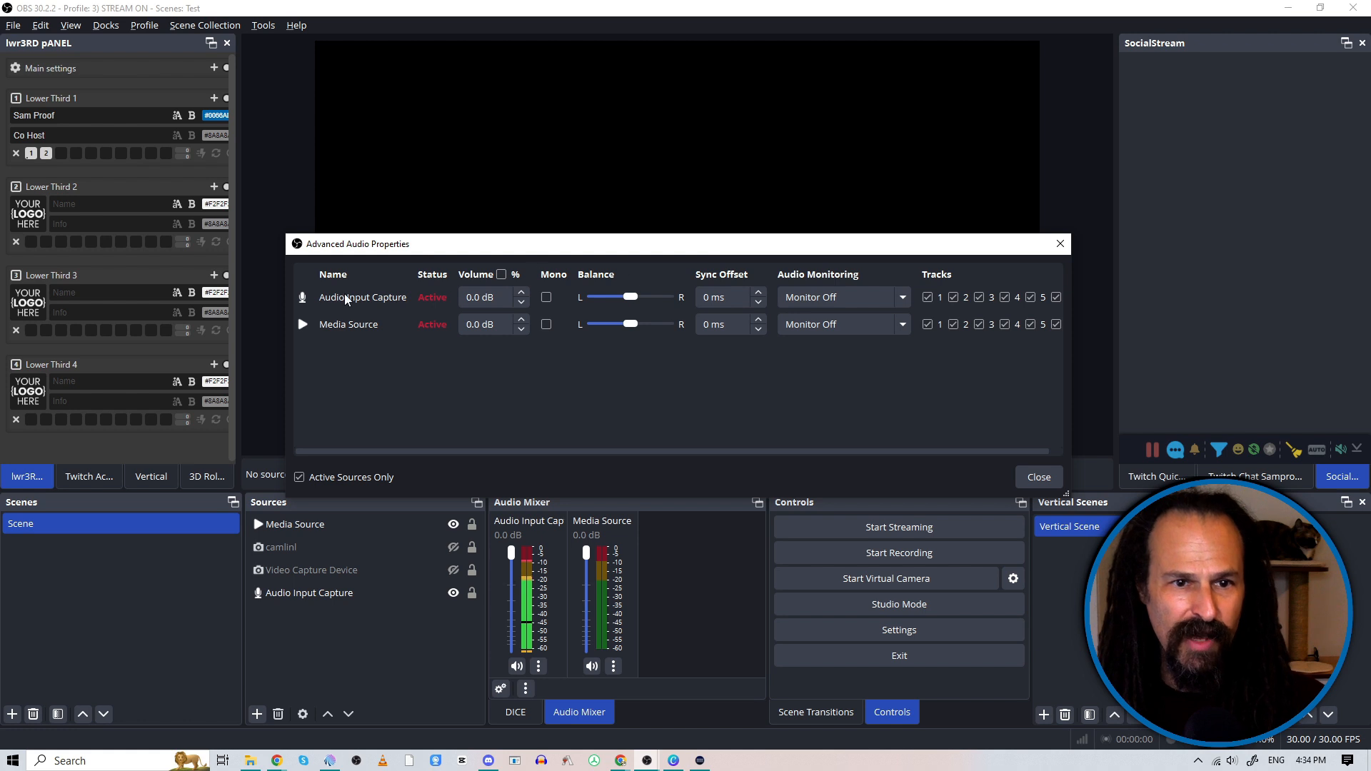
{"action": "left_click_drag", "start_coordinate": [284, 327], "coordinate": [120, 326]}
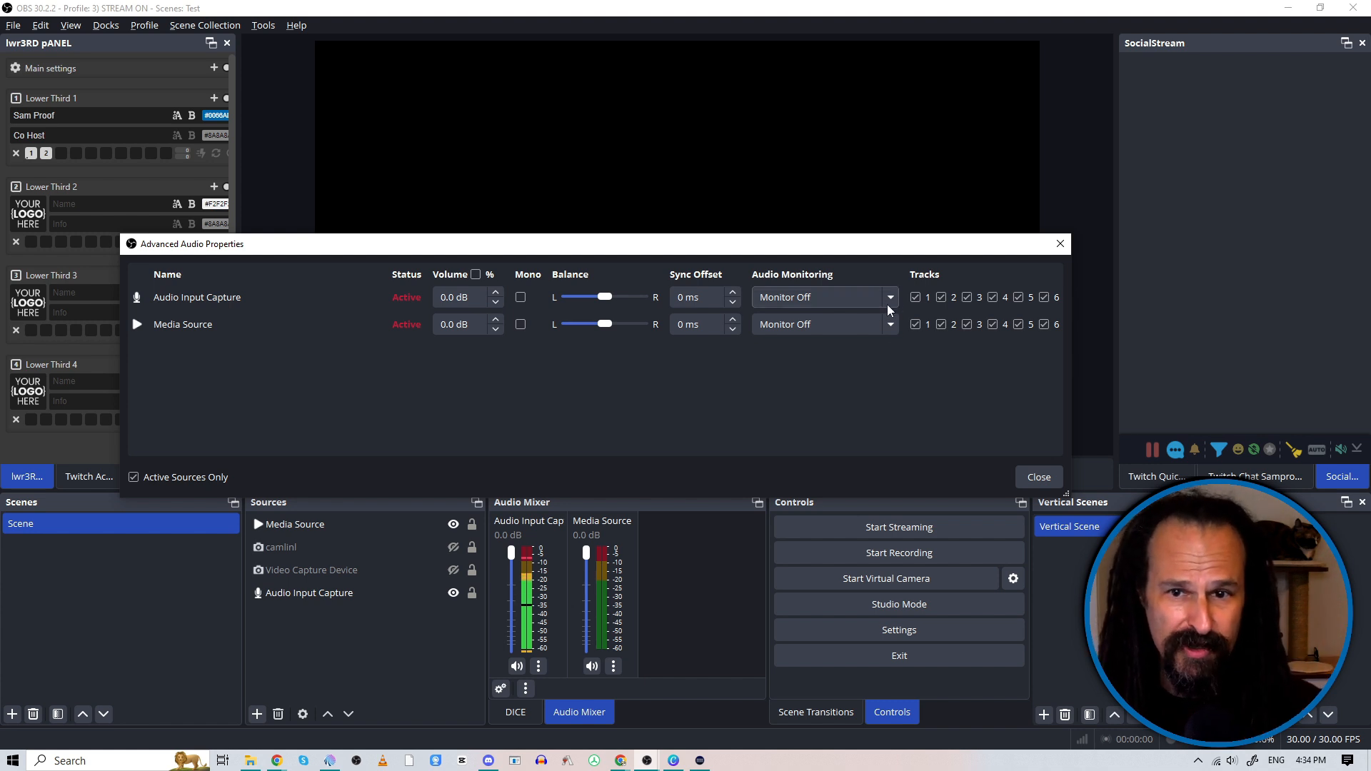
{"action": "left_click", "coordinate": [888, 325]}
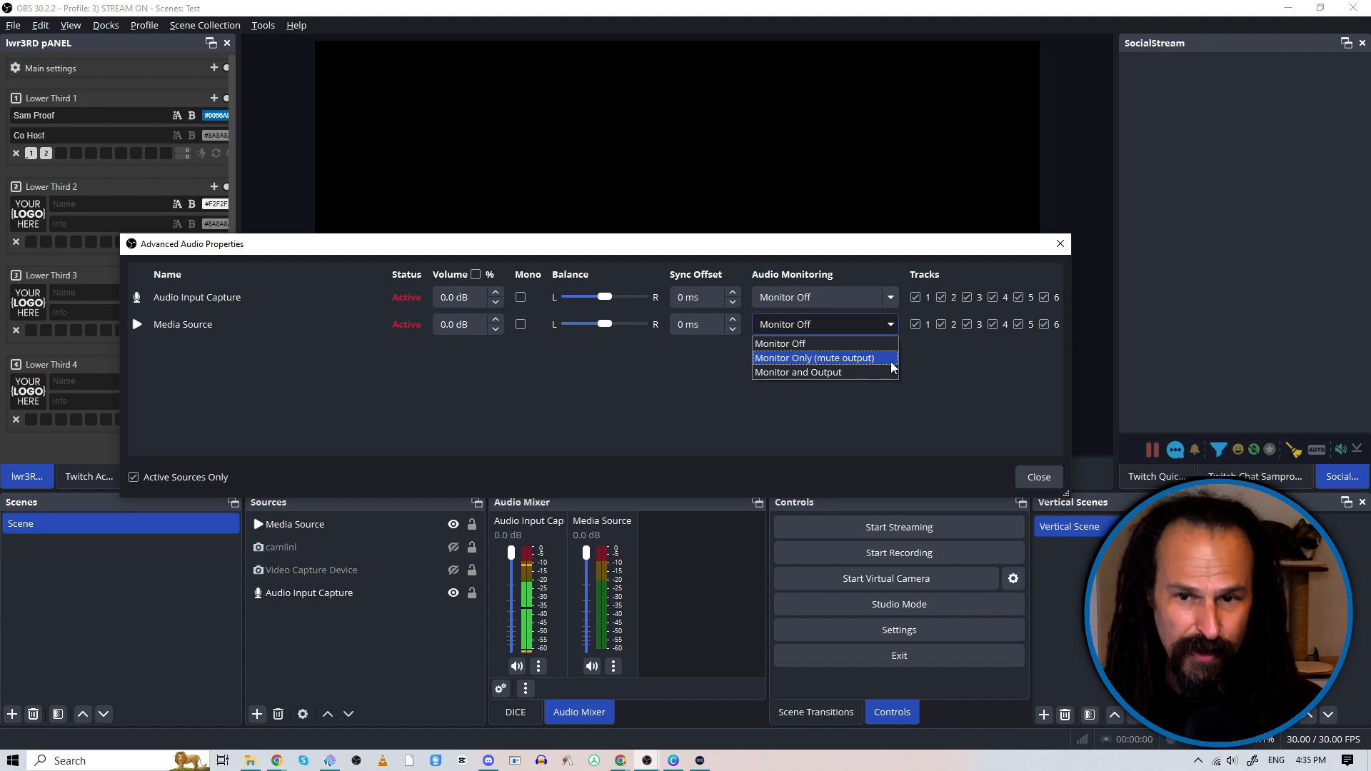
{"action": "left_click", "coordinate": [977, 375]}
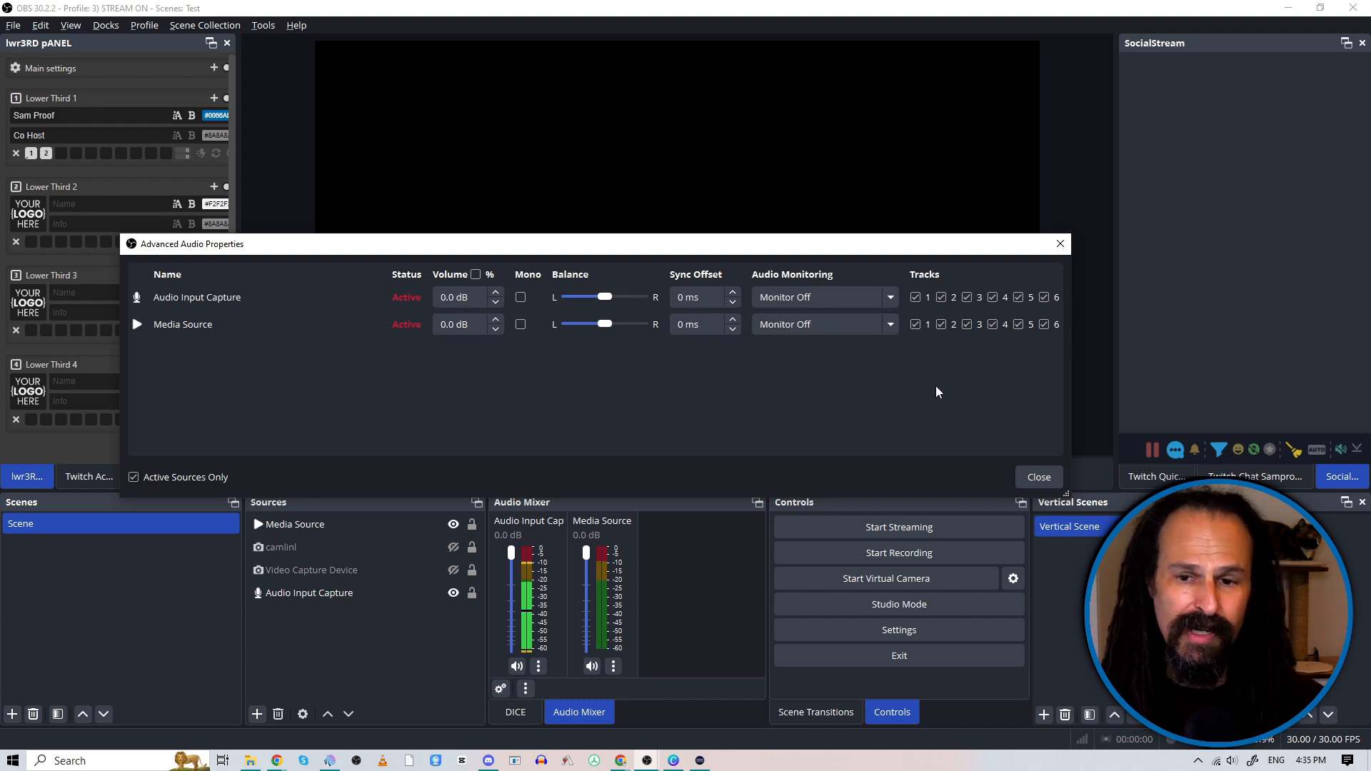
{"action": "left_click", "coordinate": [1049, 477]}
{"action": "double_click", "coordinate": [336, 524]}
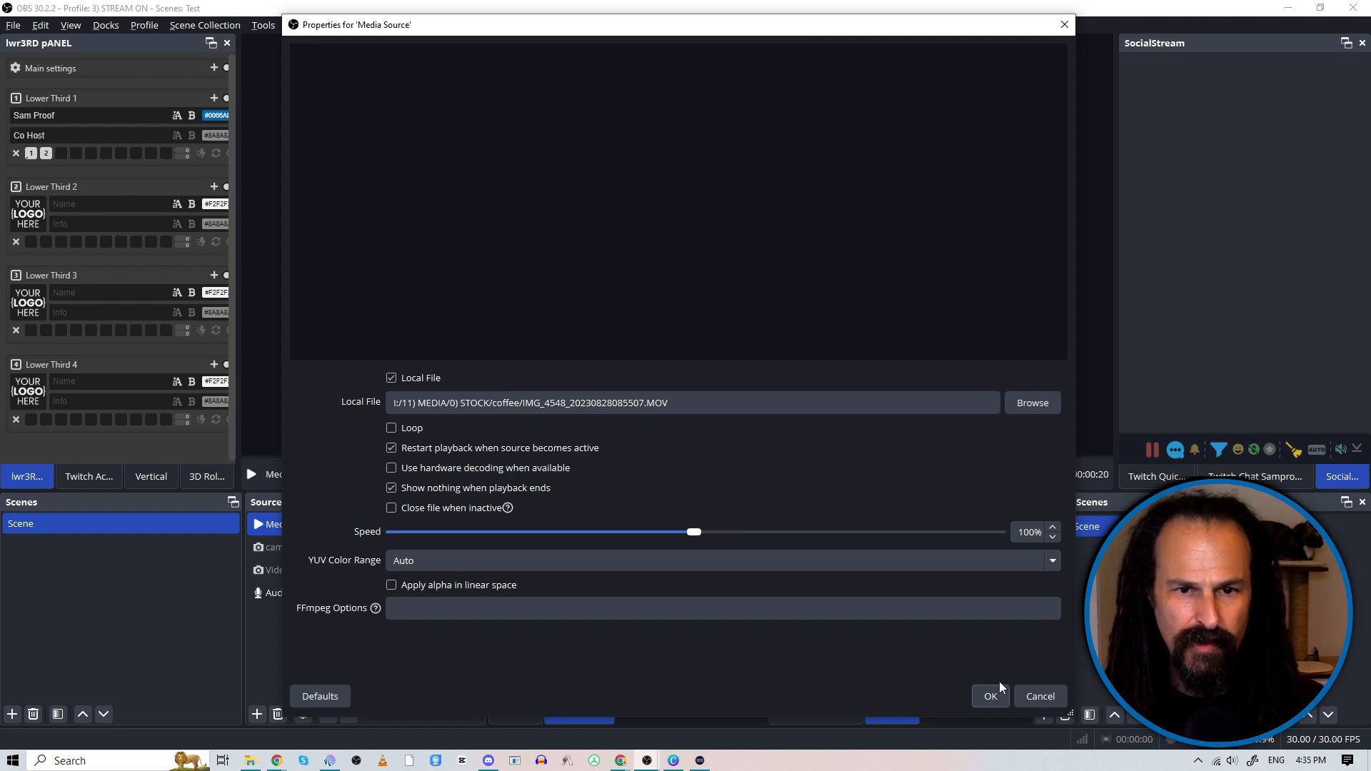
{"action": "left_click", "coordinate": [1041, 697]}
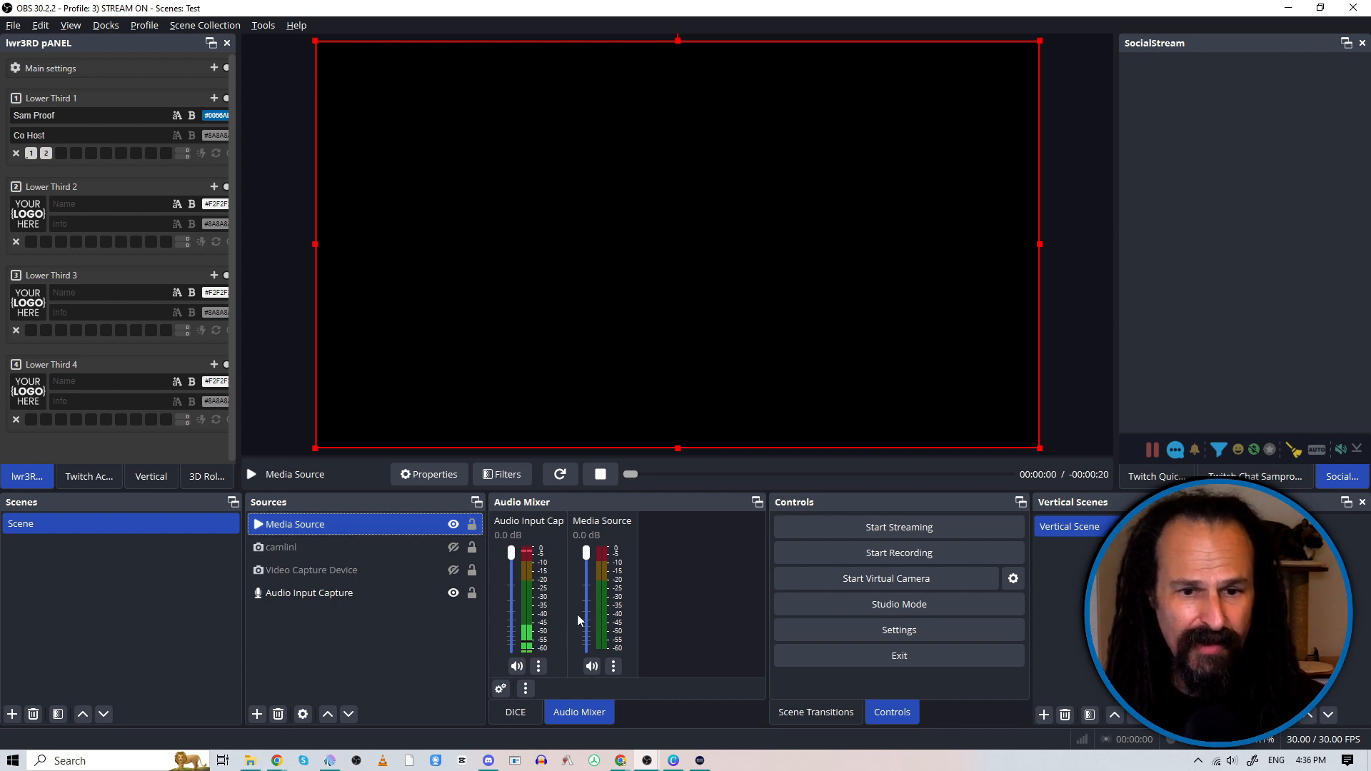
Step: Mute the media source in the audio mixer and enable Loop in its properties
{"action": "left_click", "coordinate": [592, 666]}
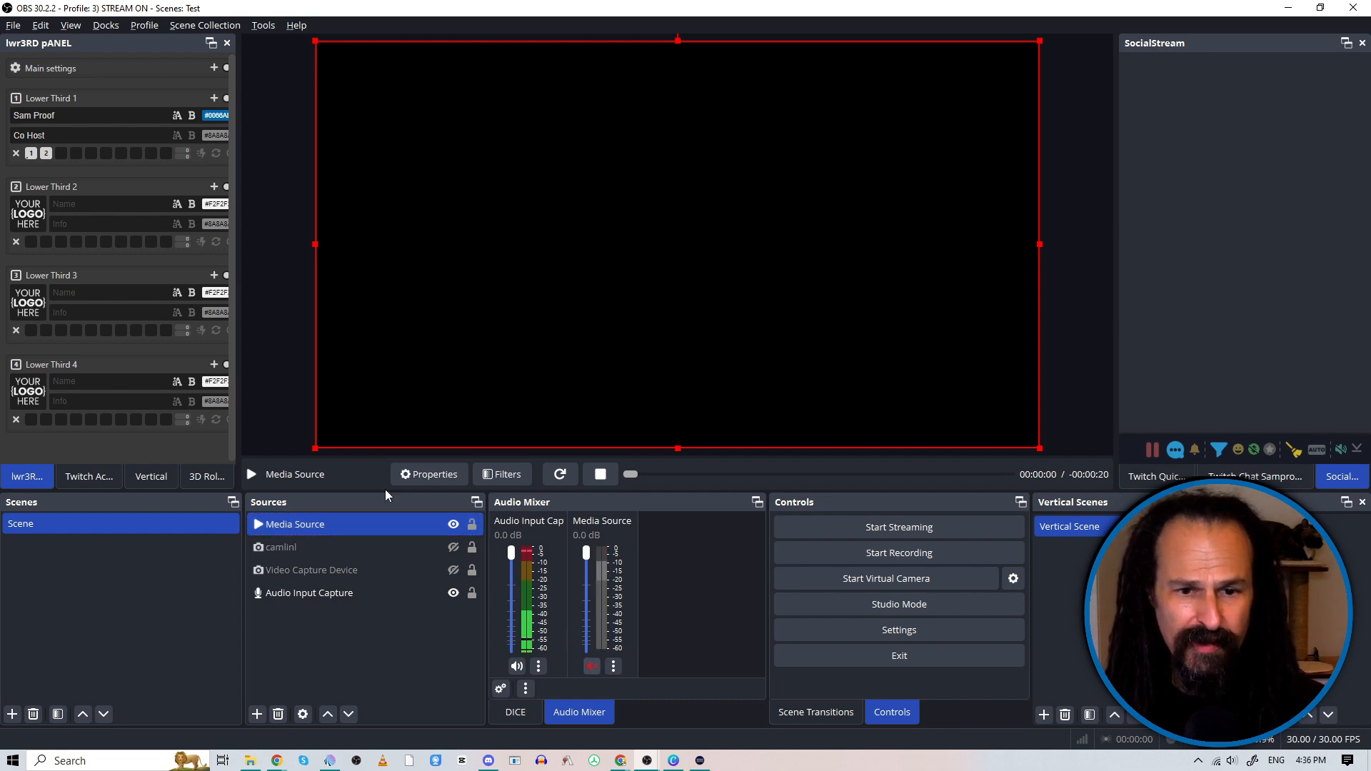
{"action": "right_click", "coordinate": [357, 522]}
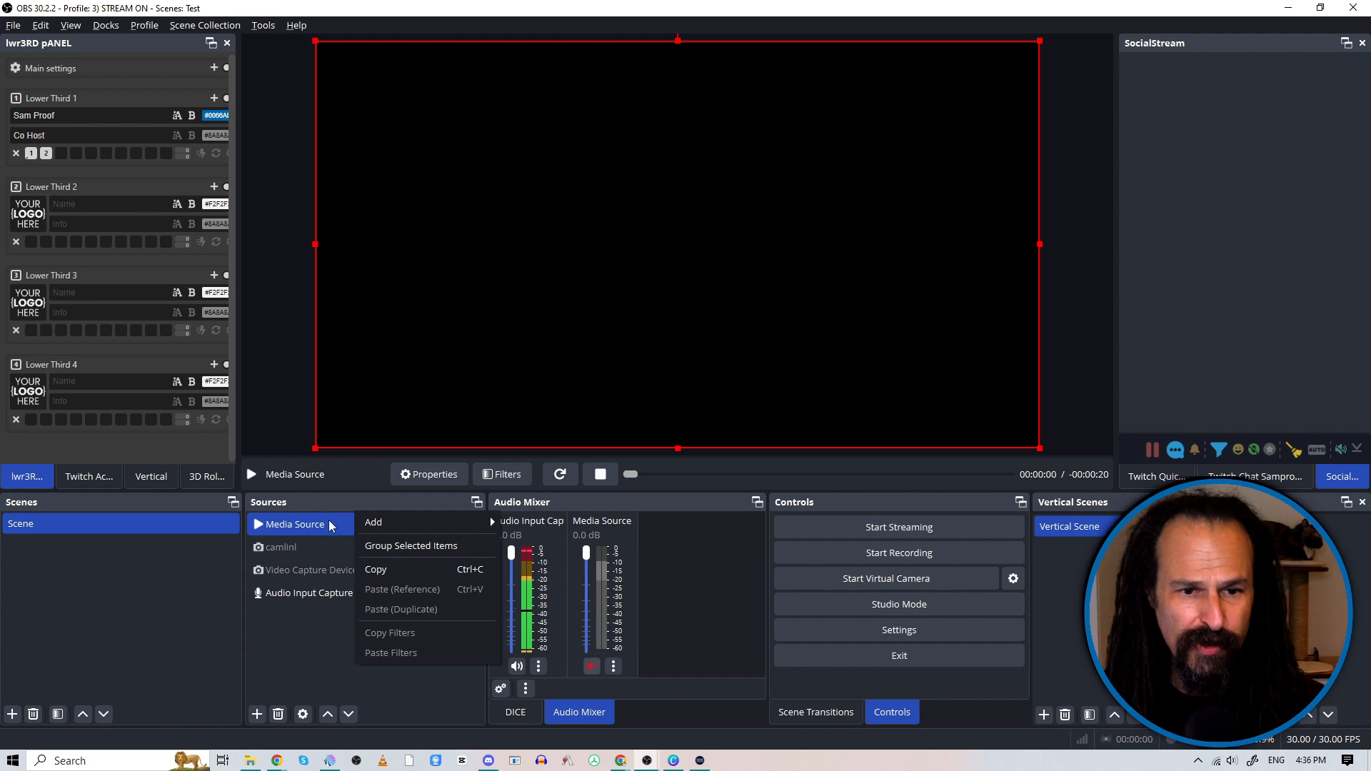
{"action": "right_click", "coordinate": [329, 520]}
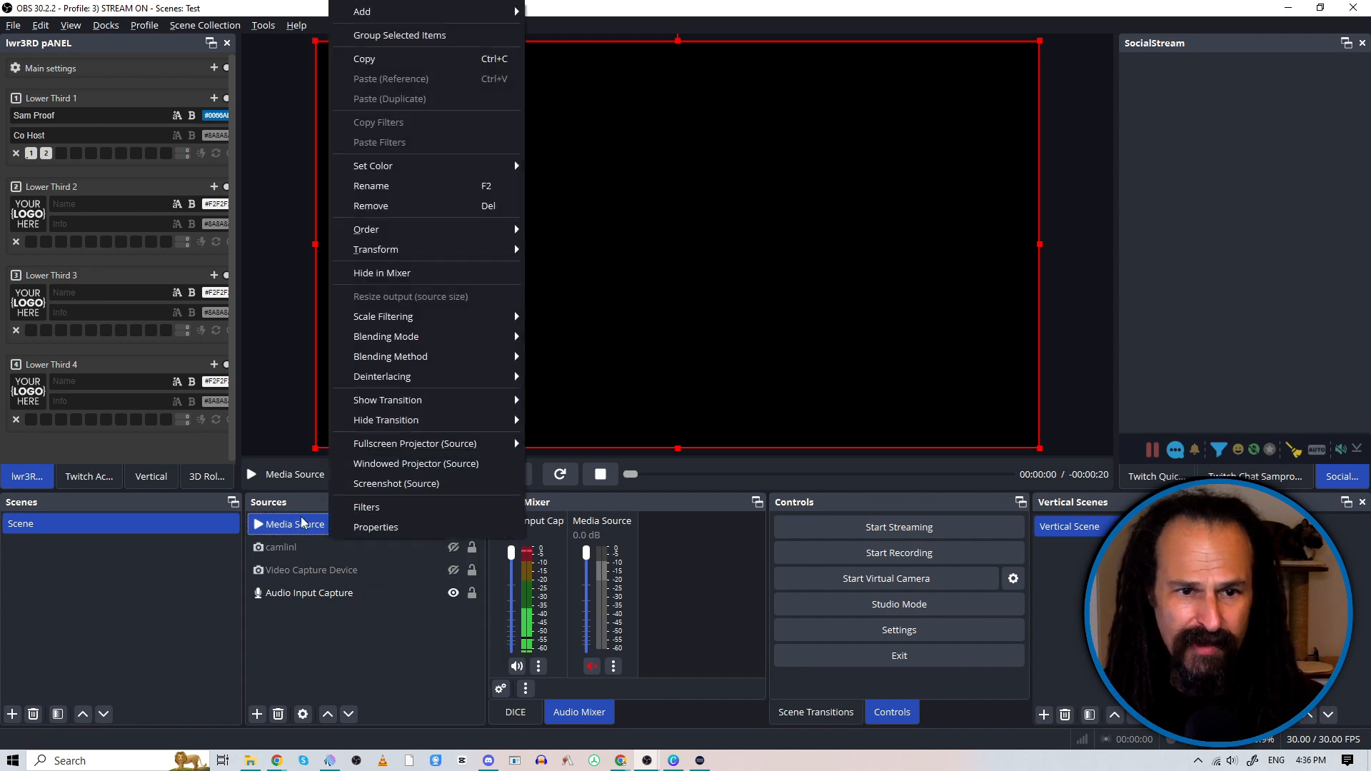
{"action": "left_click", "coordinate": [301, 522]}
{"action": "double_click", "coordinate": [372, 527]}
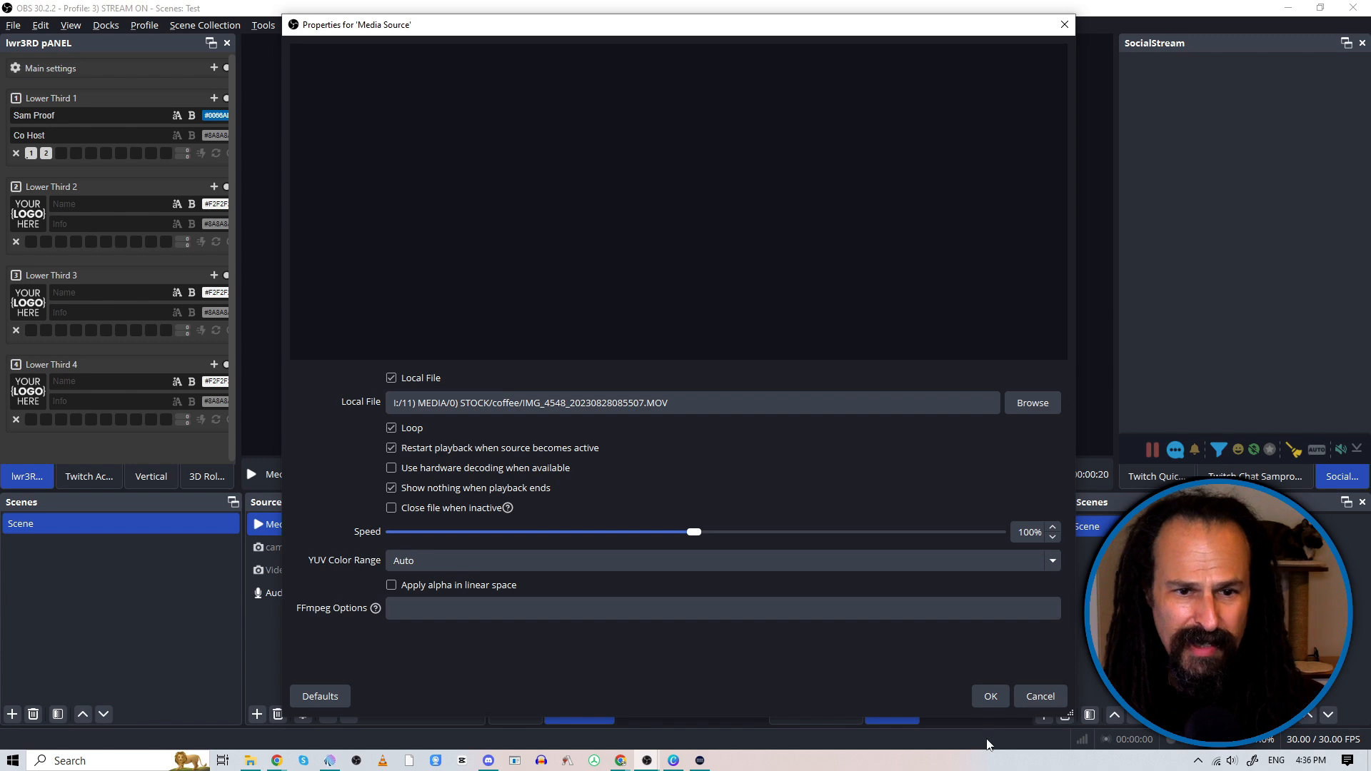
{"action": "left_click", "coordinate": [989, 697]}
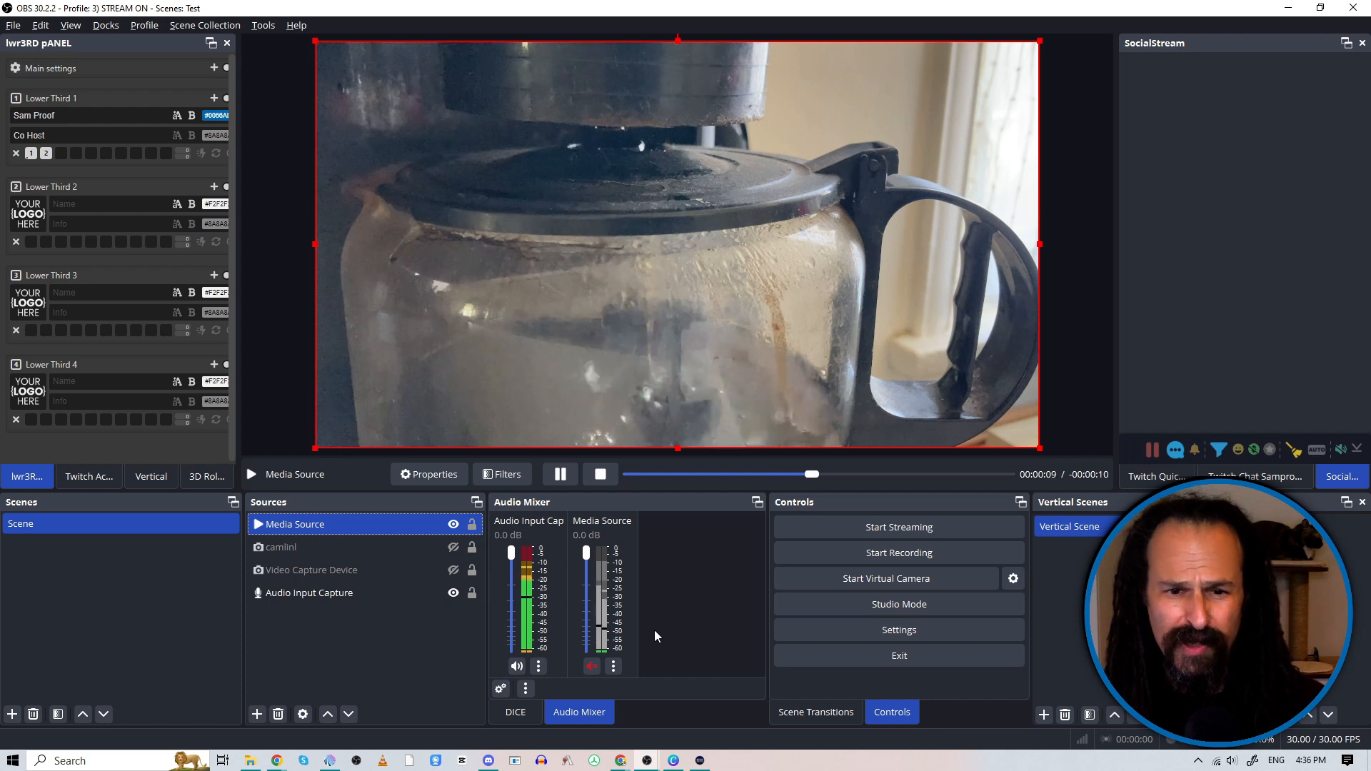
Step: Unmute the media source and try its volume fader, lowering it to -inf dB and raising it back to maximum
{"action": "left_click", "coordinate": [595, 670]}
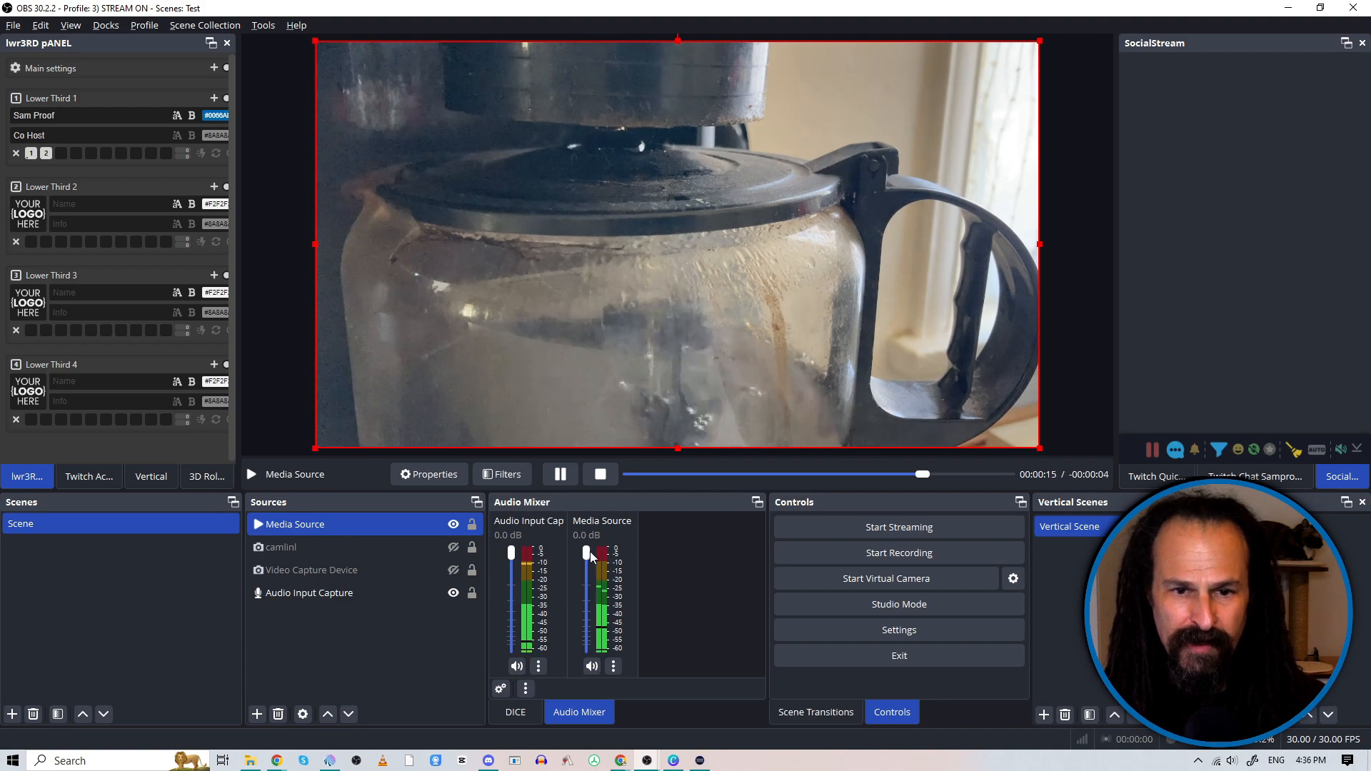
{"action": "left_click_drag", "start_coordinate": [587, 554], "coordinate": [587, 647]}
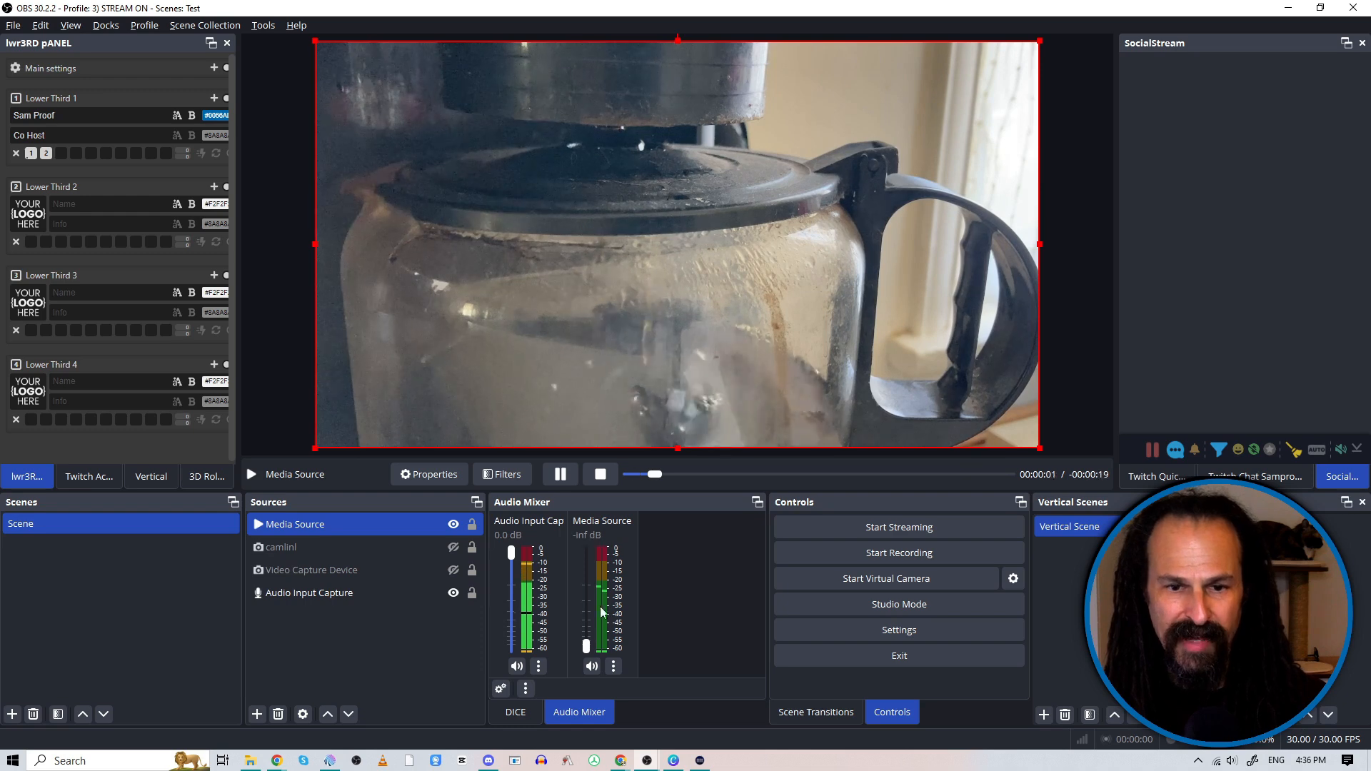
{"action": "left_click", "coordinate": [592, 666]}
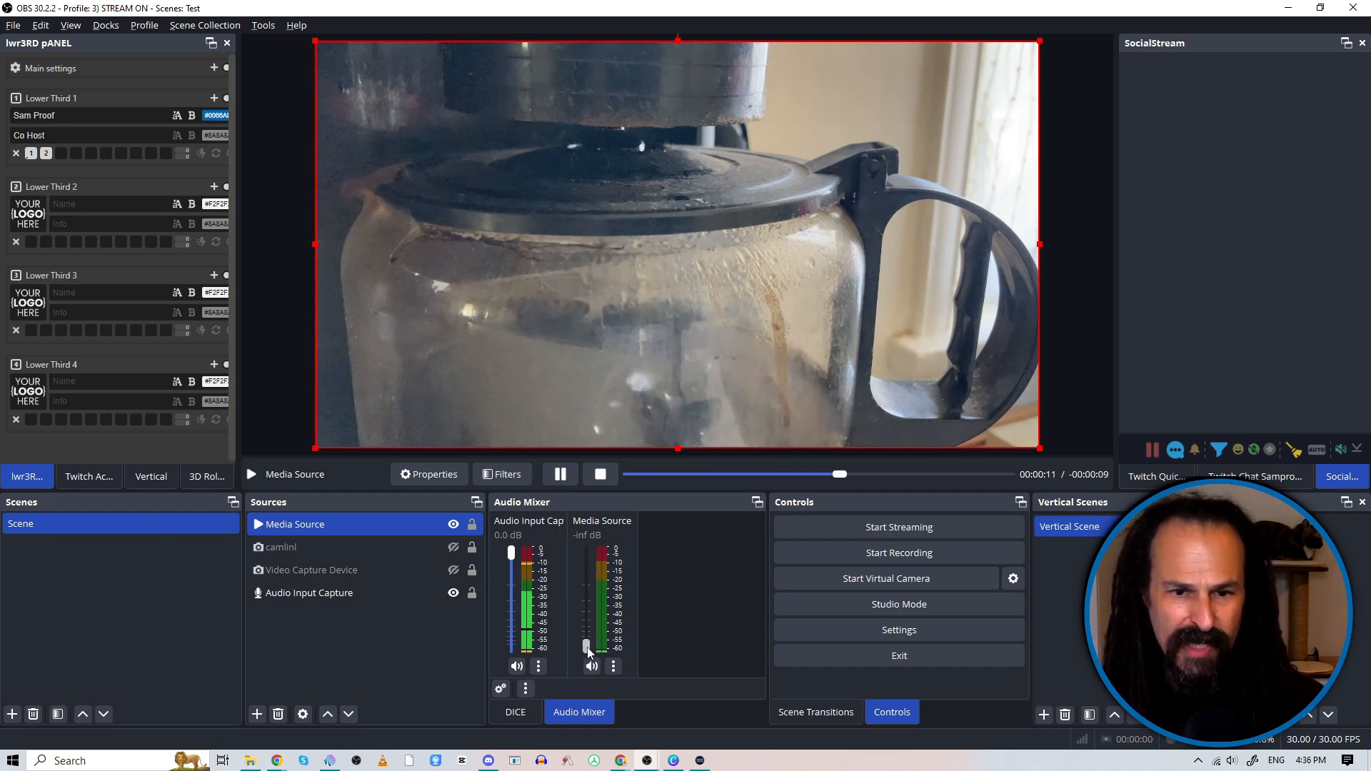
{"action": "left_click_drag", "start_coordinate": [587, 651], "coordinate": [588, 546]}
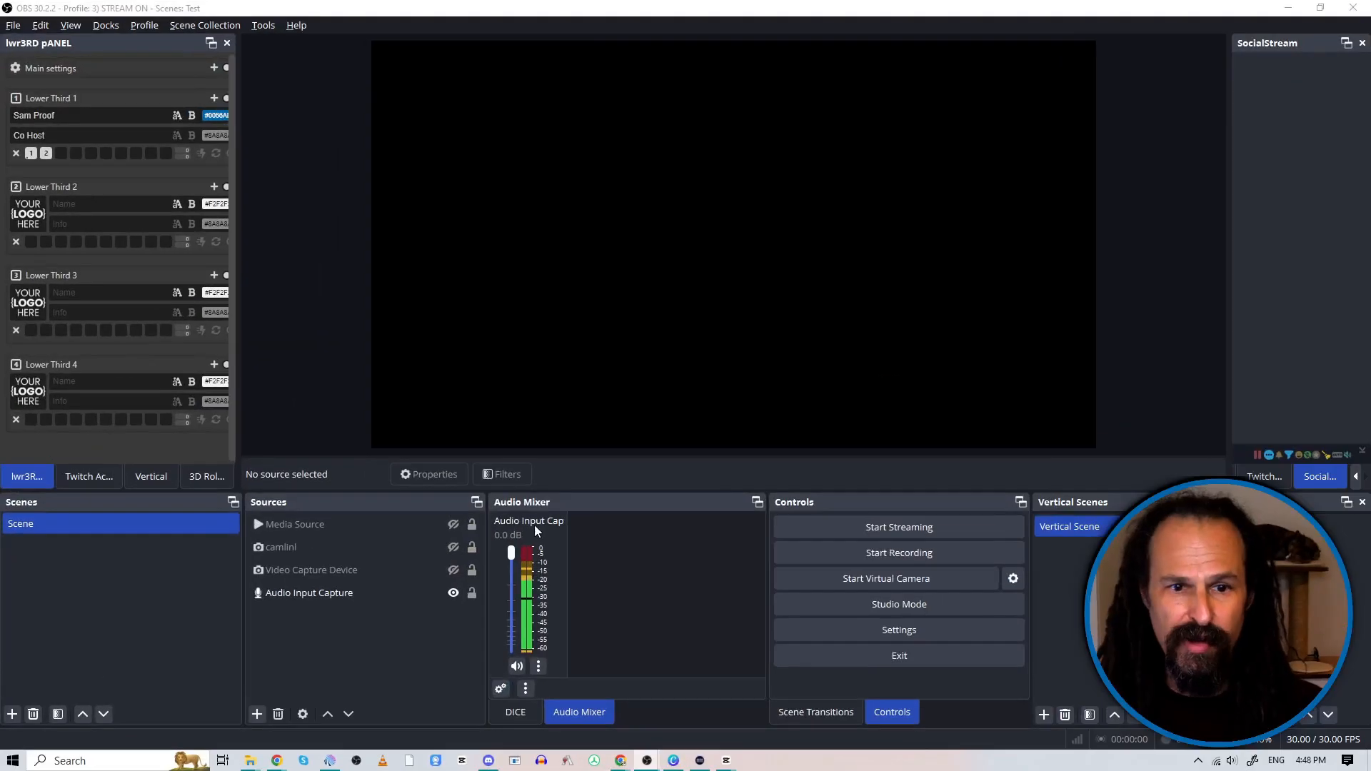
Step: Create a new visible source of the VLC Video Source type, keeping its default name
{"action": "left_click", "coordinate": [256, 715]}
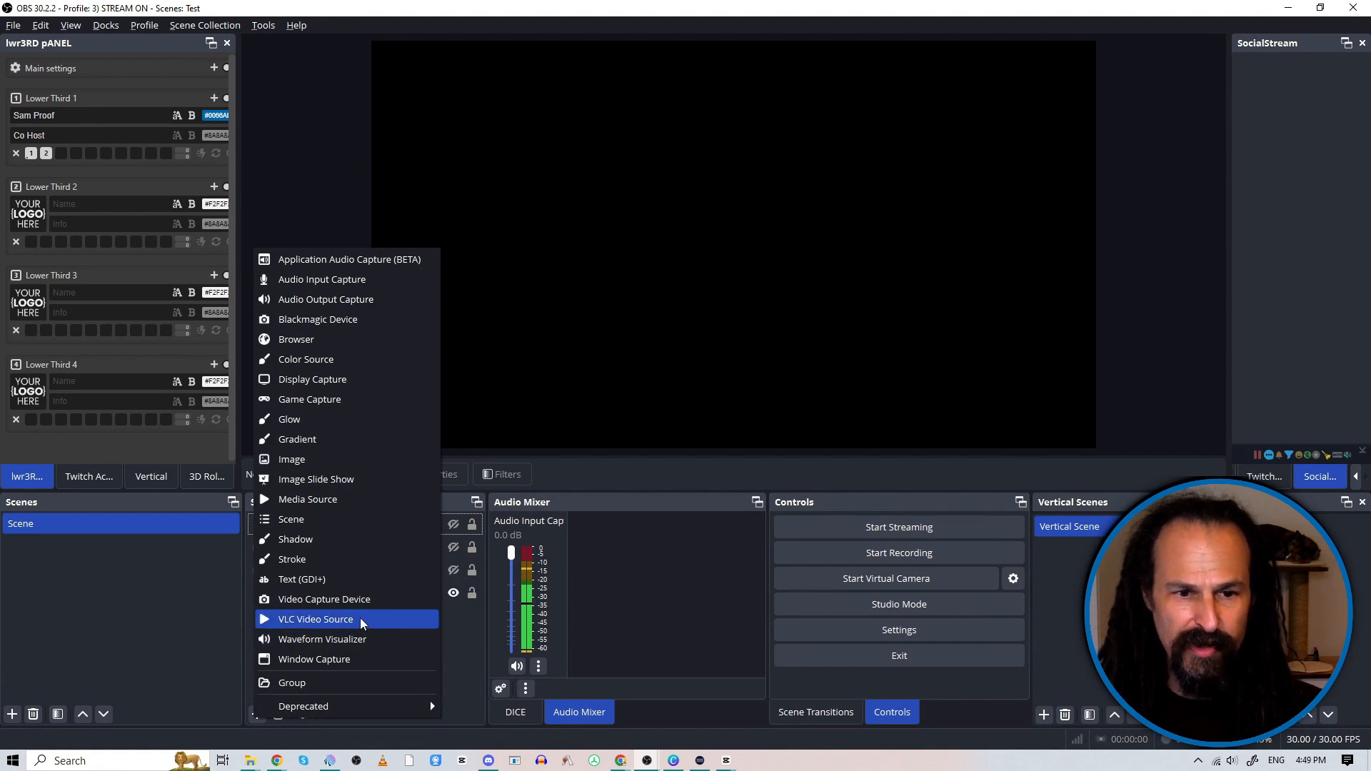
{"action": "left_click", "coordinate": [362, 621]}
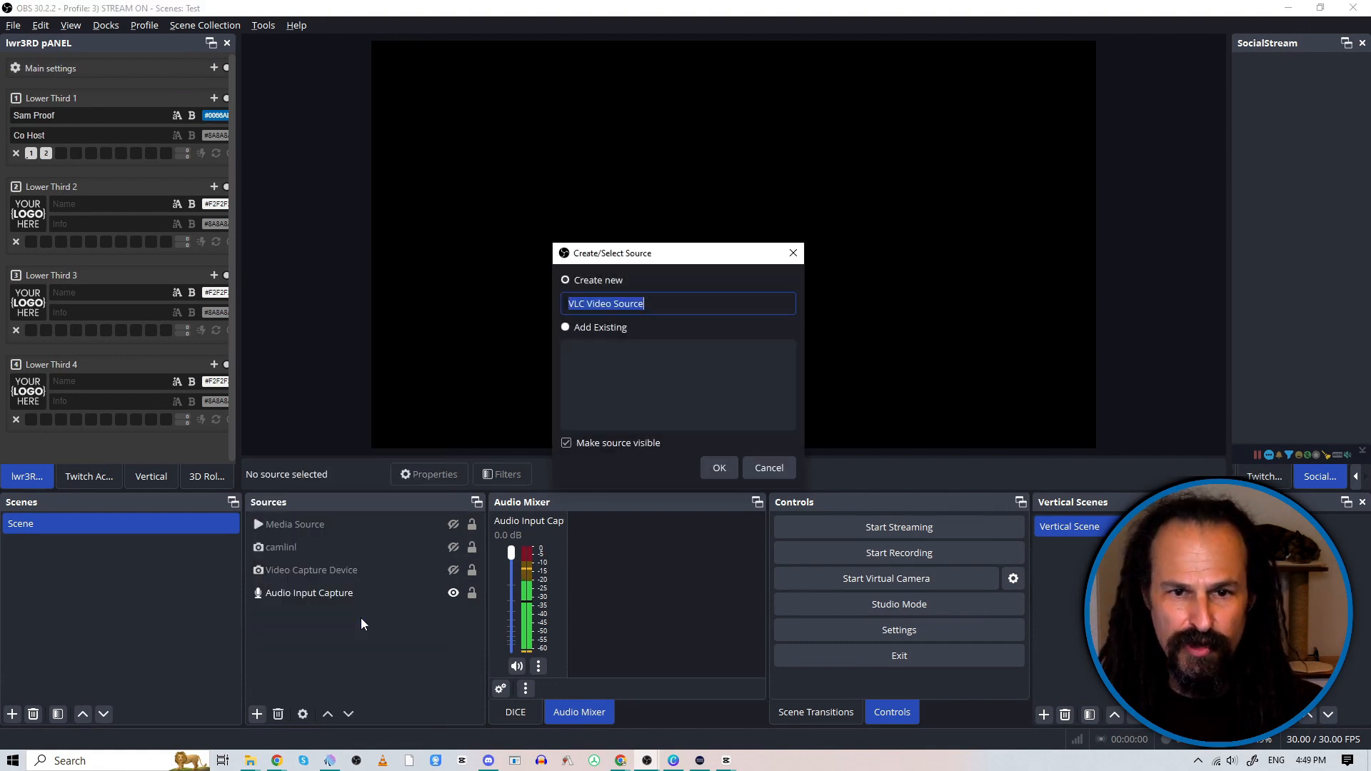
{"action": "left_click", "coordinate": [732, 470]}
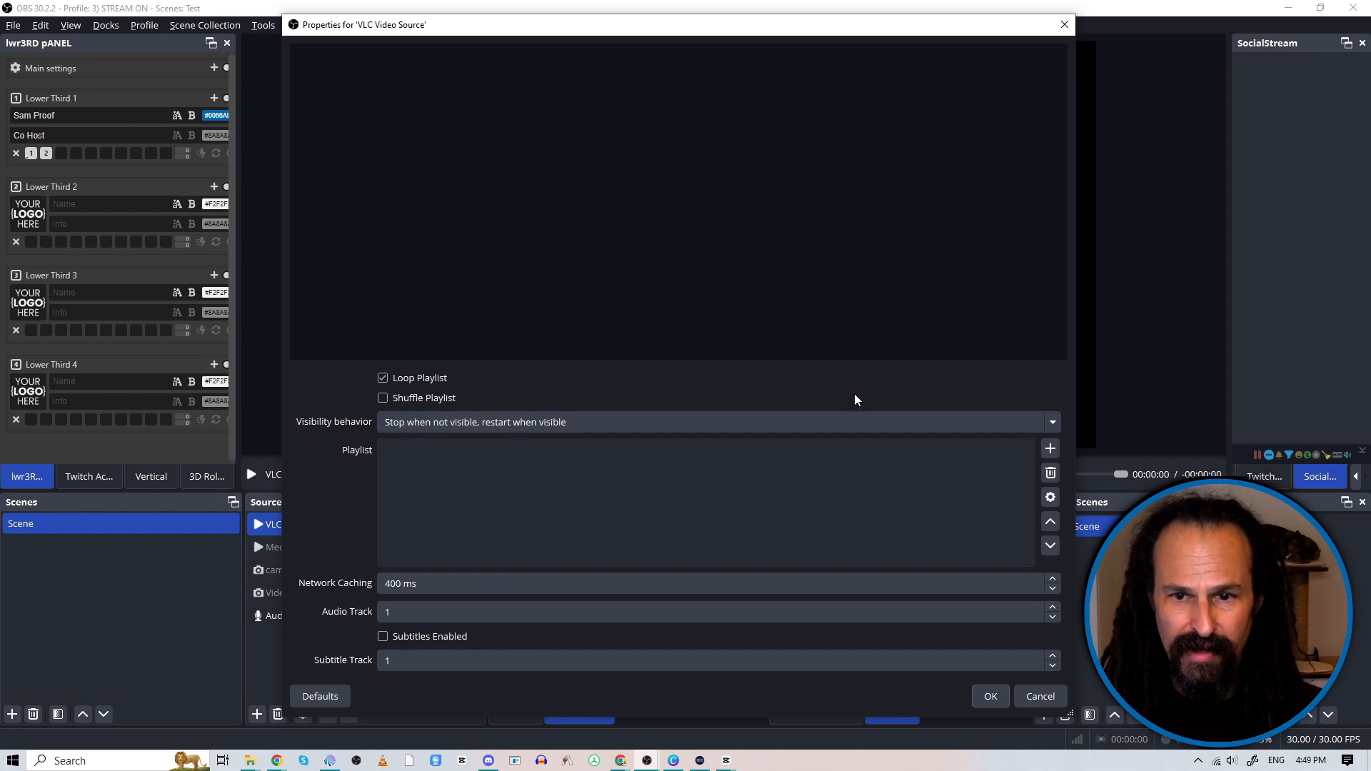
Step: Add the D:\live recordings directory to the VLC source's playlist, enable Shuffle Playlist and confirm the properties
{"action": "left_click", "coordinate": [1048, 450]}
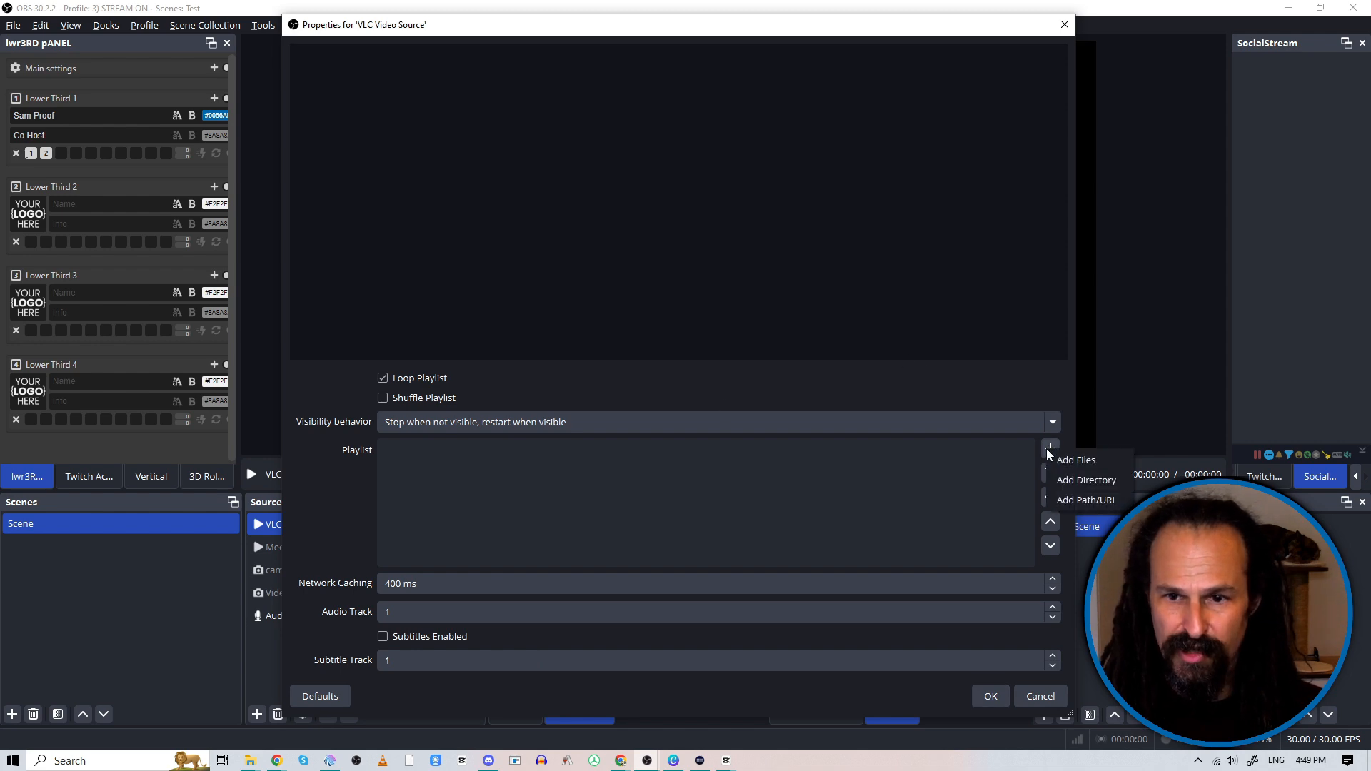
{"action": "left_click", "coordinate": [1080, 482]}
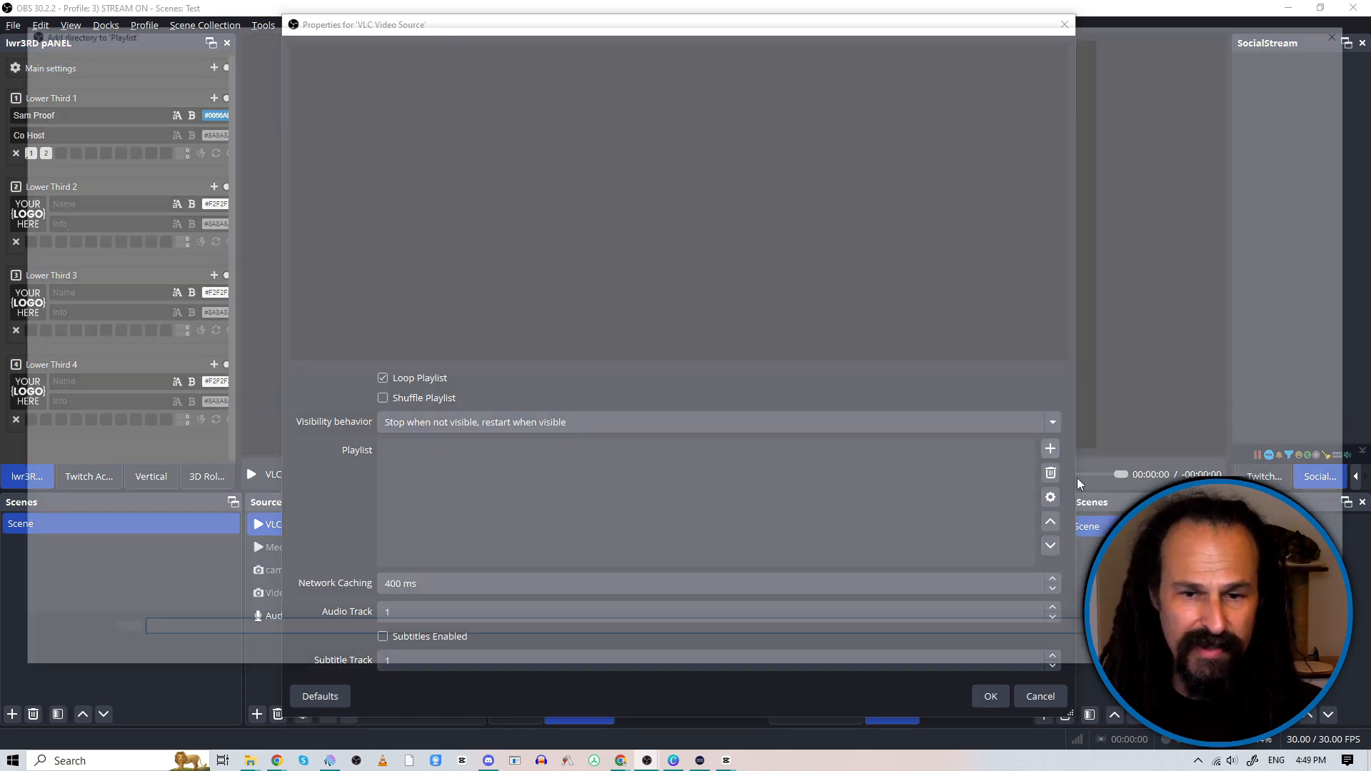
{"action": "left_click", "coordinate": [506, 50]}
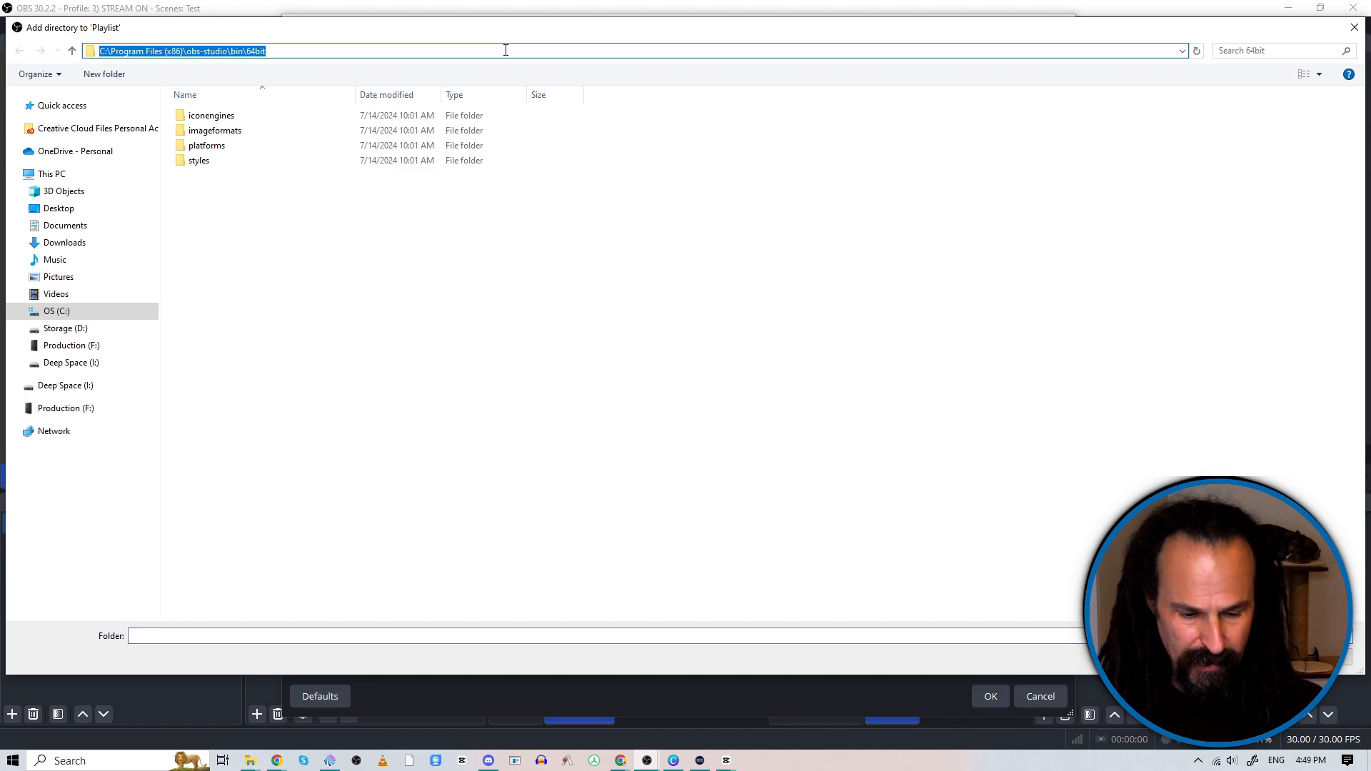
{"action": "type", "text": "D:\\live recordings"}
{"action": "key", "text": "Return"}
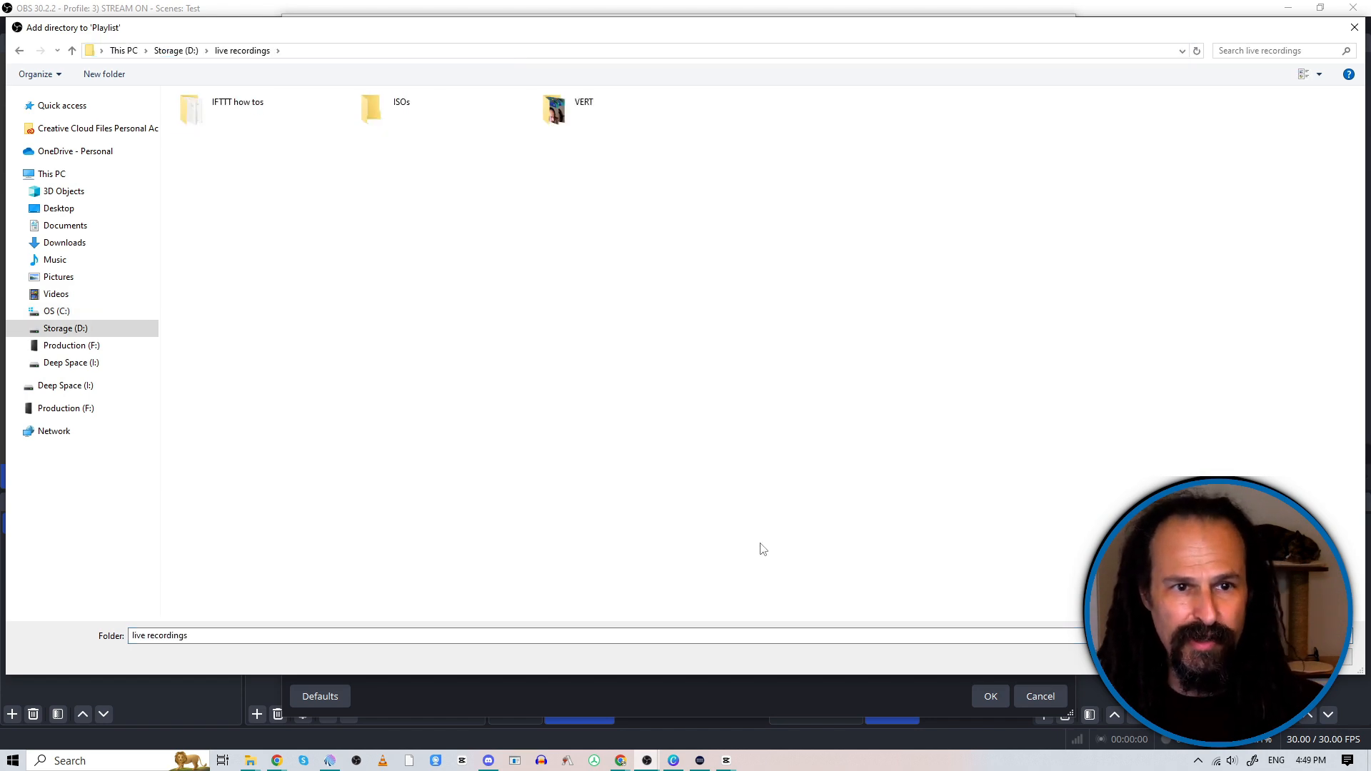
{"action": "key", "text": "Return"}
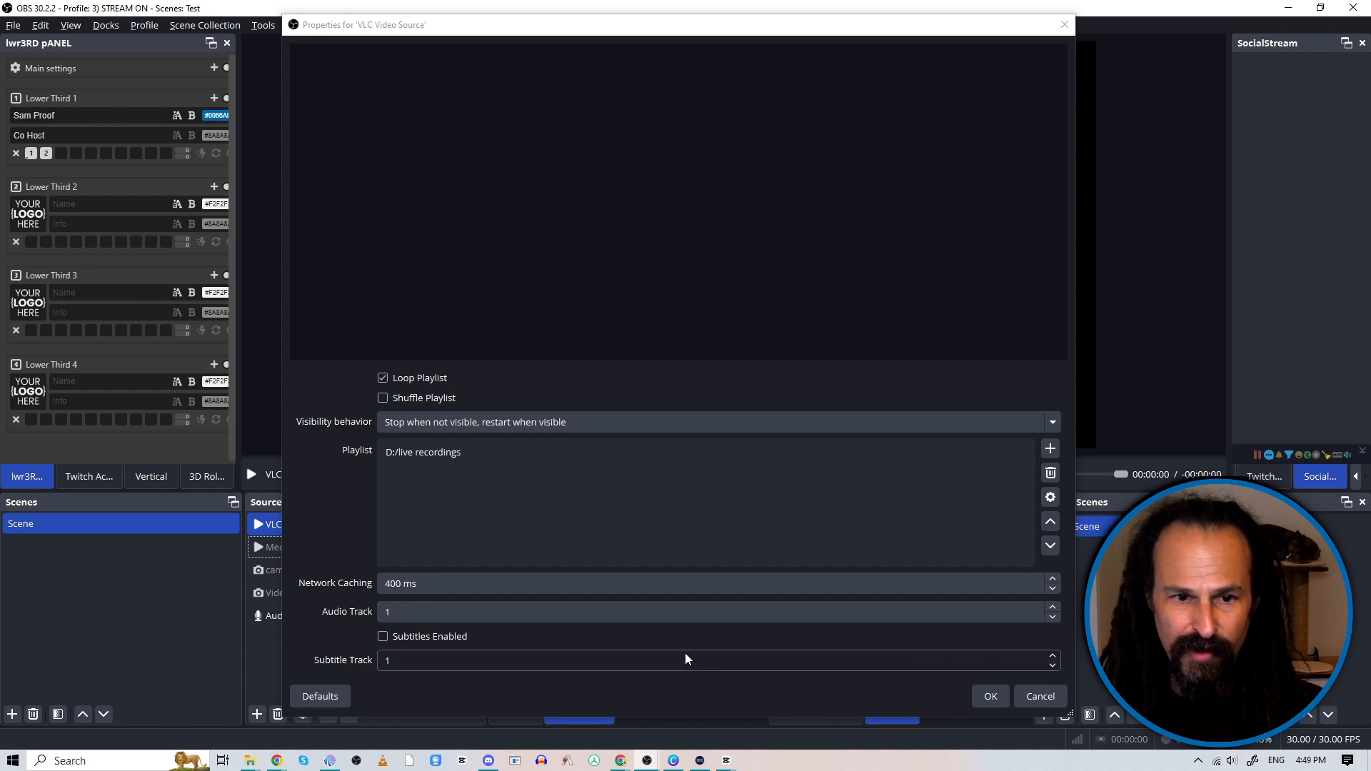
{"action": "left_click", "coordinate": [383, 398]}
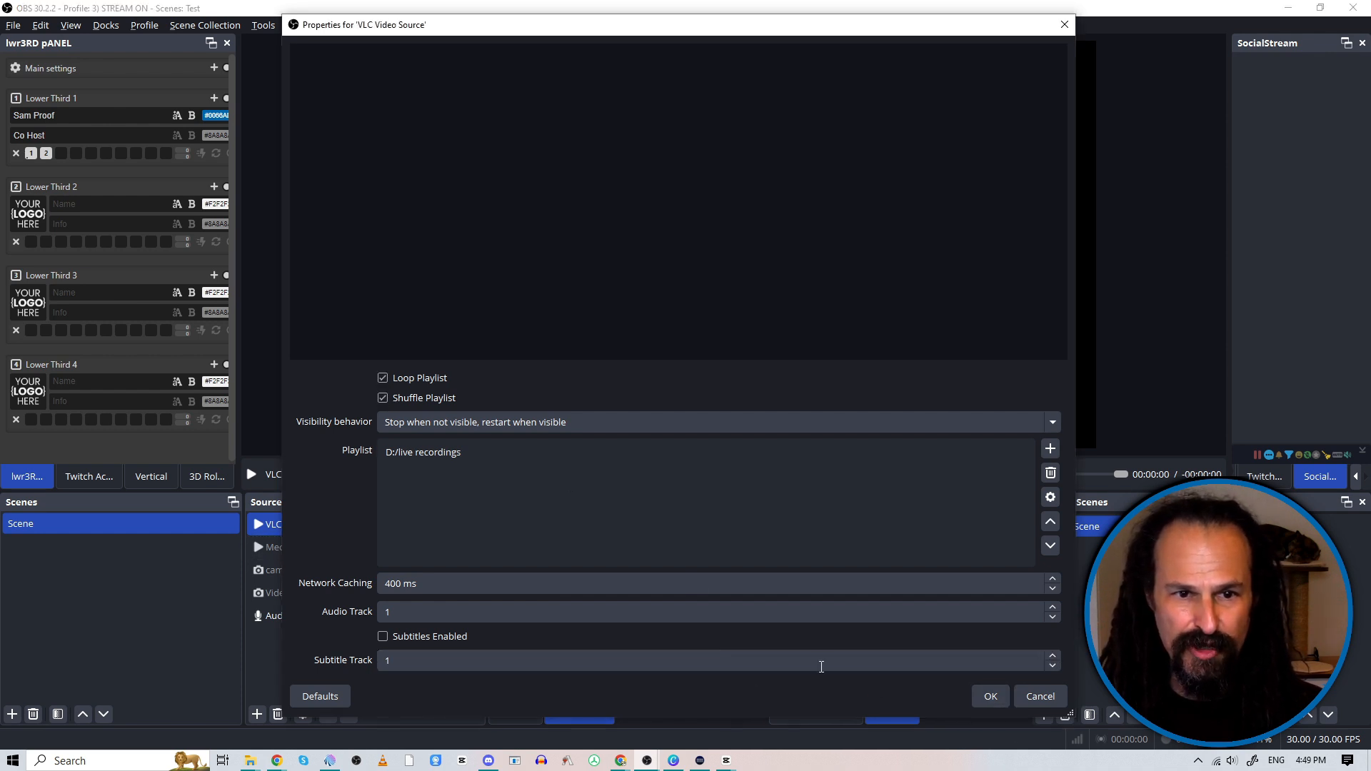
{"action": "left_click", "coordinate": [990, 697]}
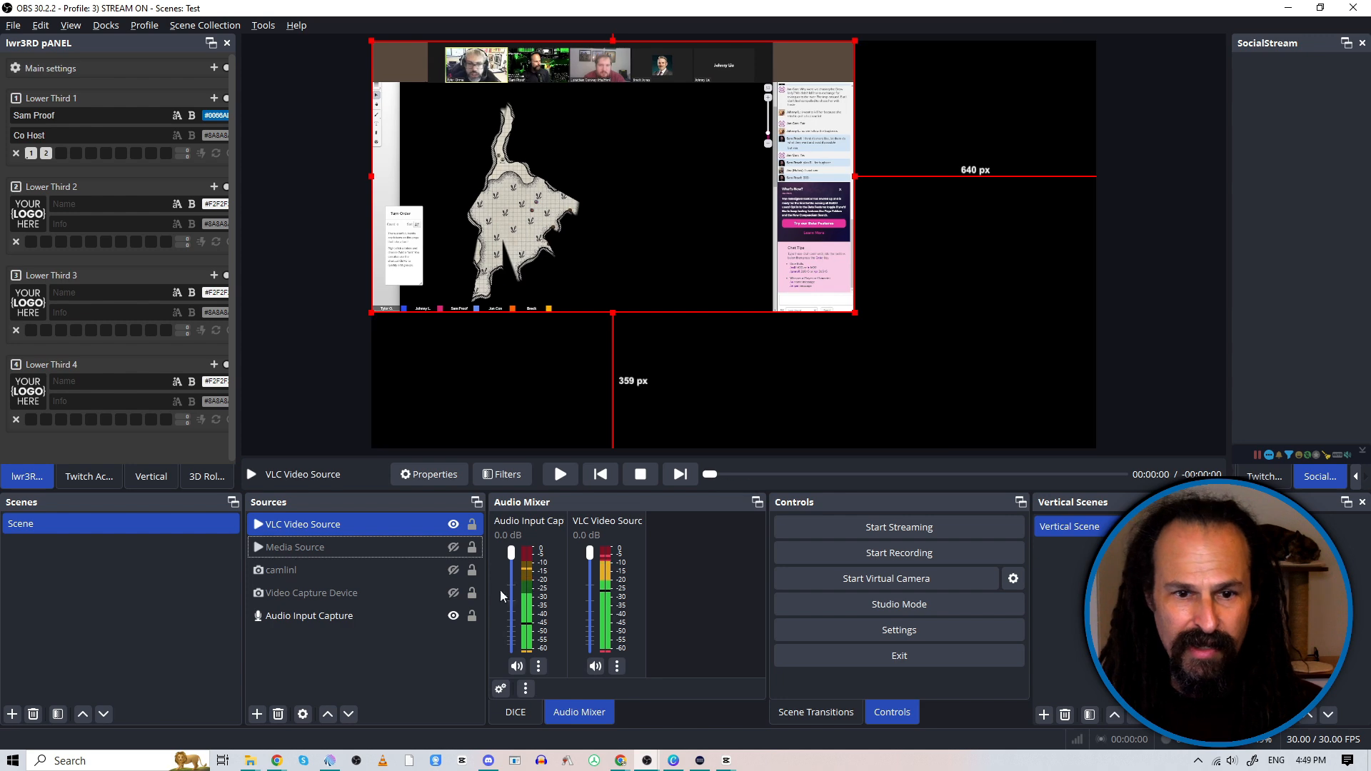
Step: Fit the VLC Video Source to the screen with its transform options
{"action": "right_click", "coordinate": [354, 522]}
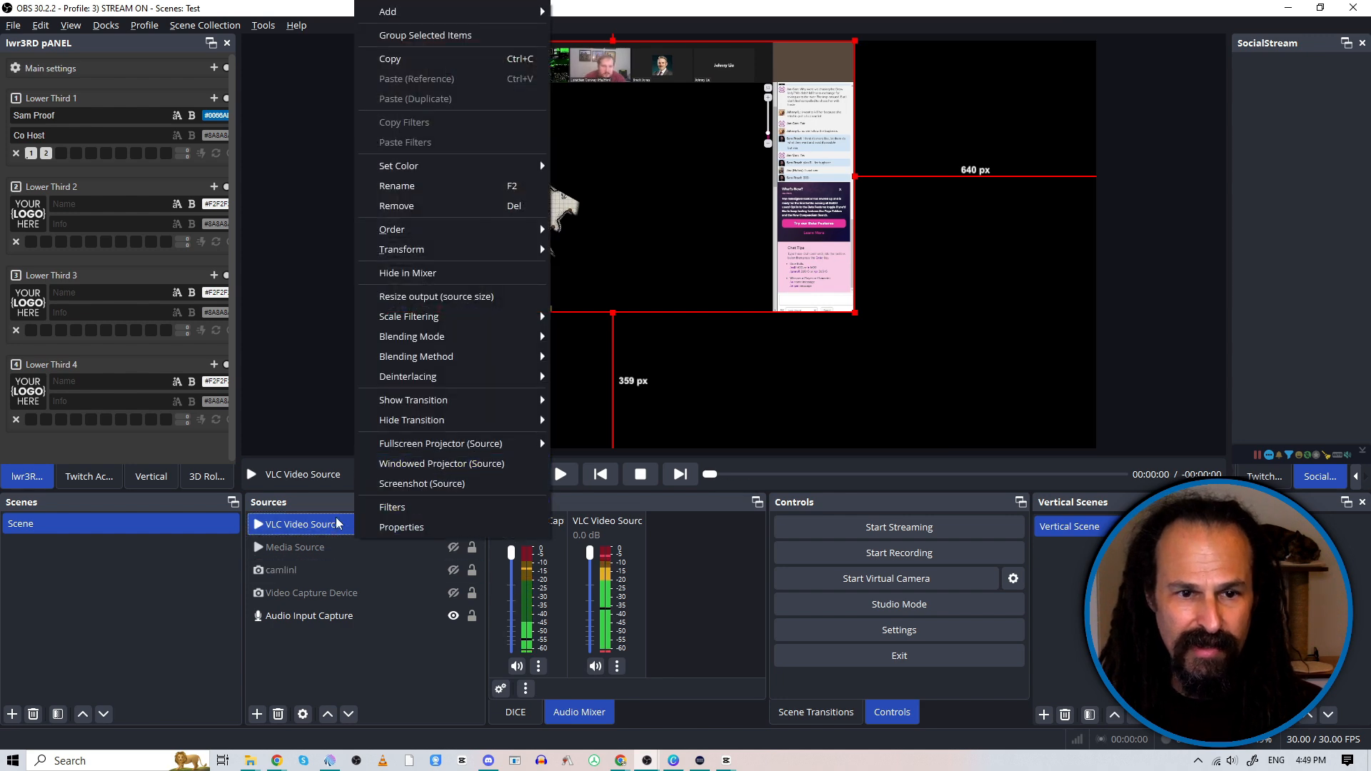
{"action": "left_click", "coordinate": [337, 523]}
{"action": "right_click", "coordinate": [335, 520]}
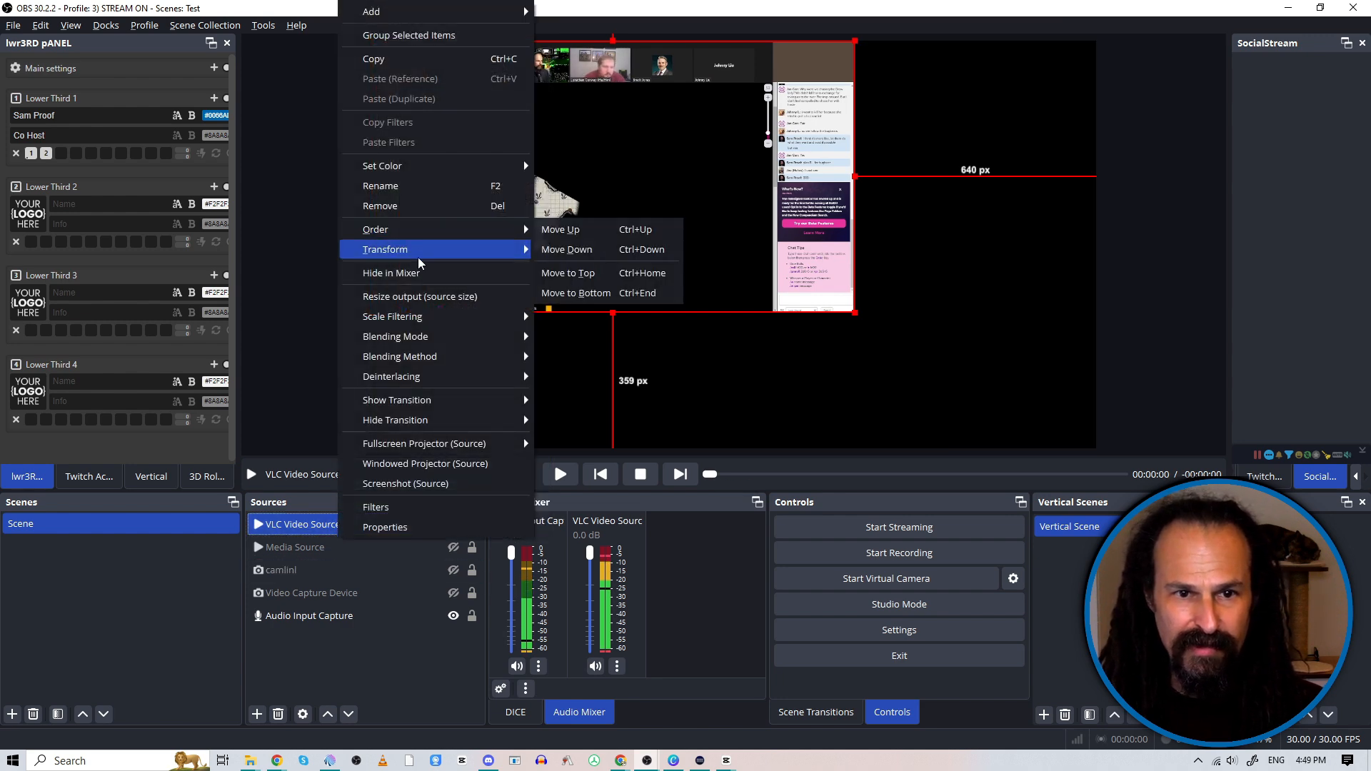
{"action": "mouse_move", "coordinate": [443, 257]}
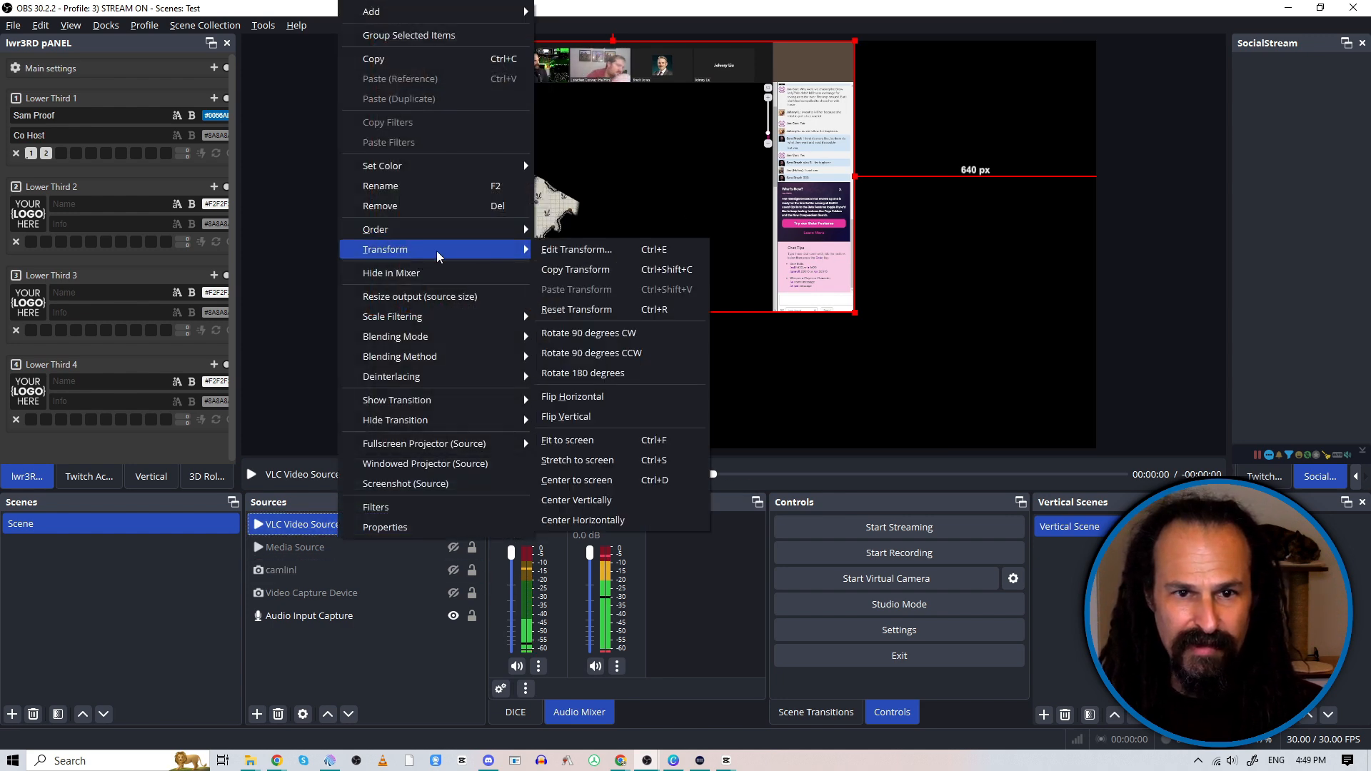
{"action": "left_click", "coordinate": [619, 446]}
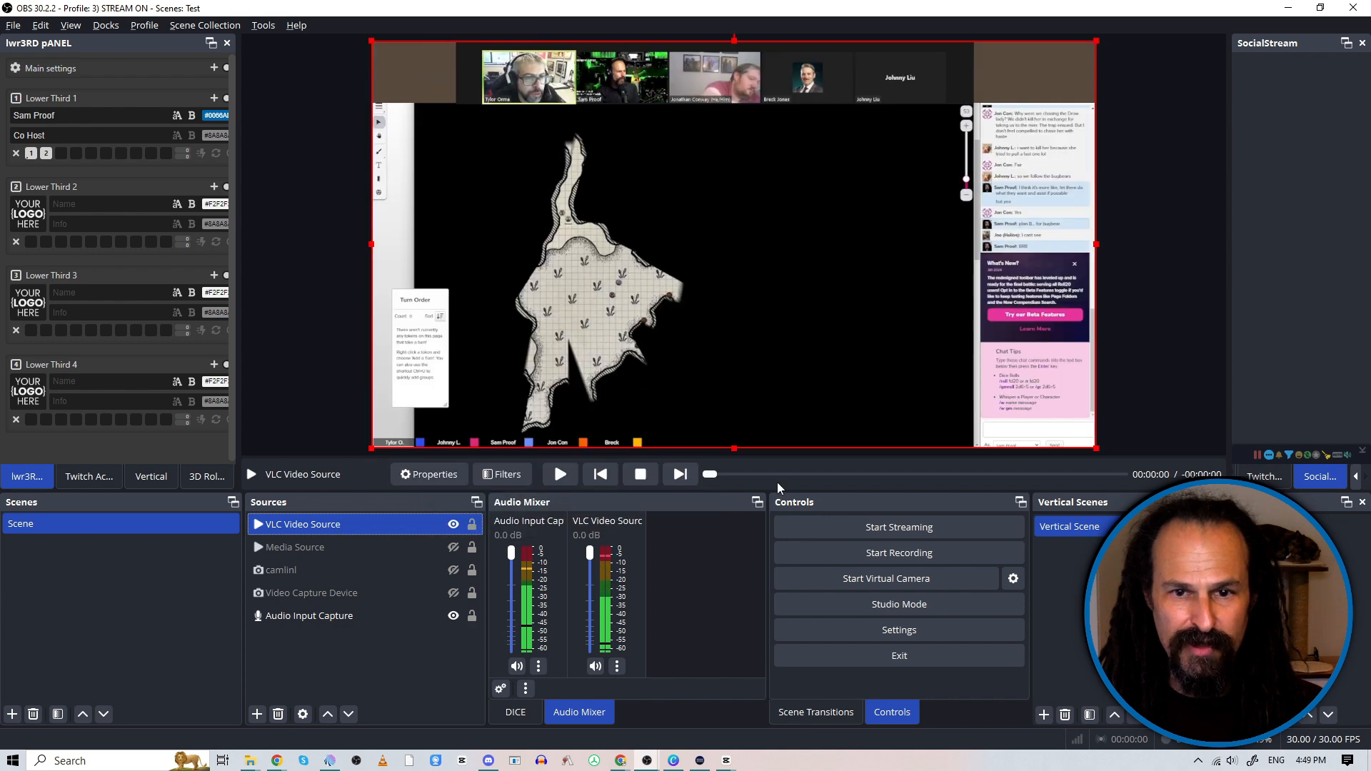
Step: Skip forward through the VLC Video Source's playlist to play other videos
{"action": "left_click", "coordinate": [675, 478]}
{"action": "left_click", "coordinate": [684, 478]}
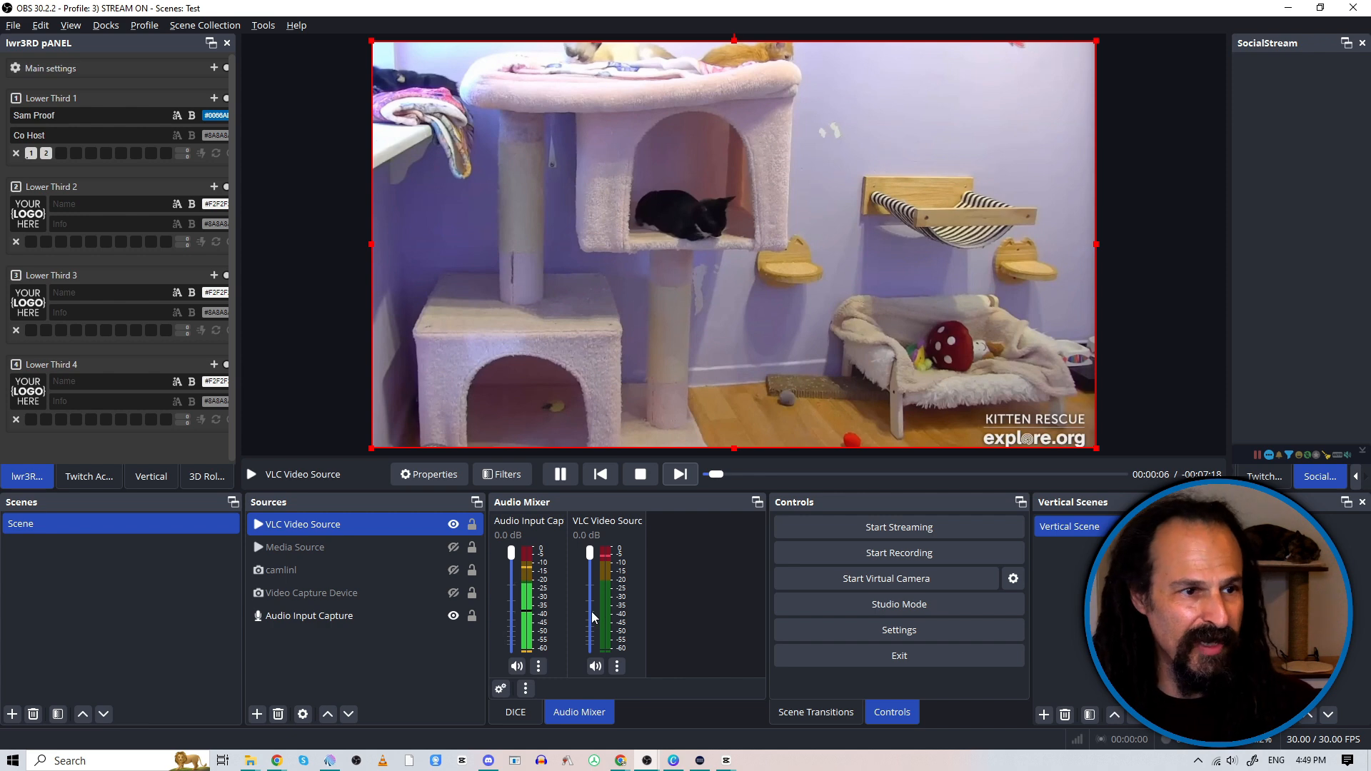
{"action": "left_click", "coordinate": [680, 475]}
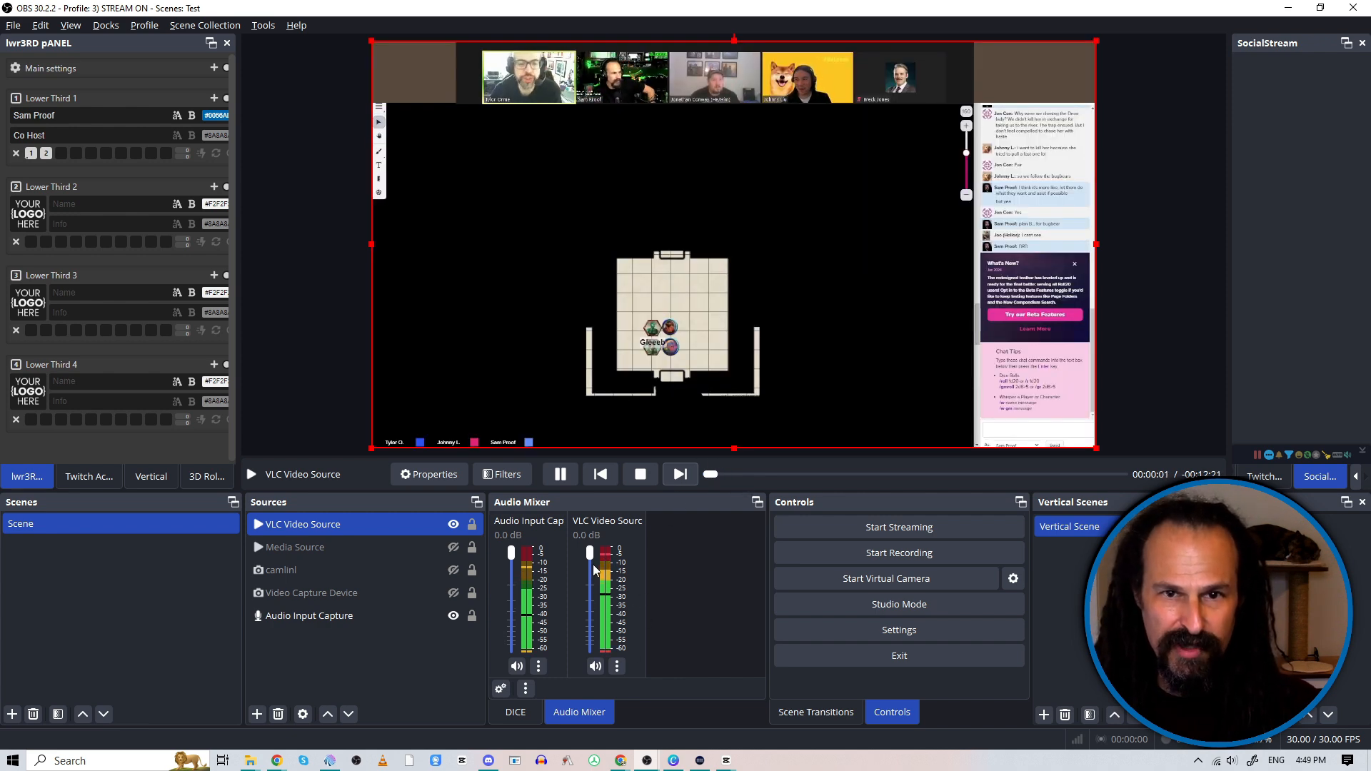
Step: Examine the VLC Video Source's audio monitoring options in the Advanced Audio Properties without changing them, and stop the playlist playback
{"action": "right_click", "coordinate": [666, 568]}
{"action": "left_click", "coordinate": [702, 627]}
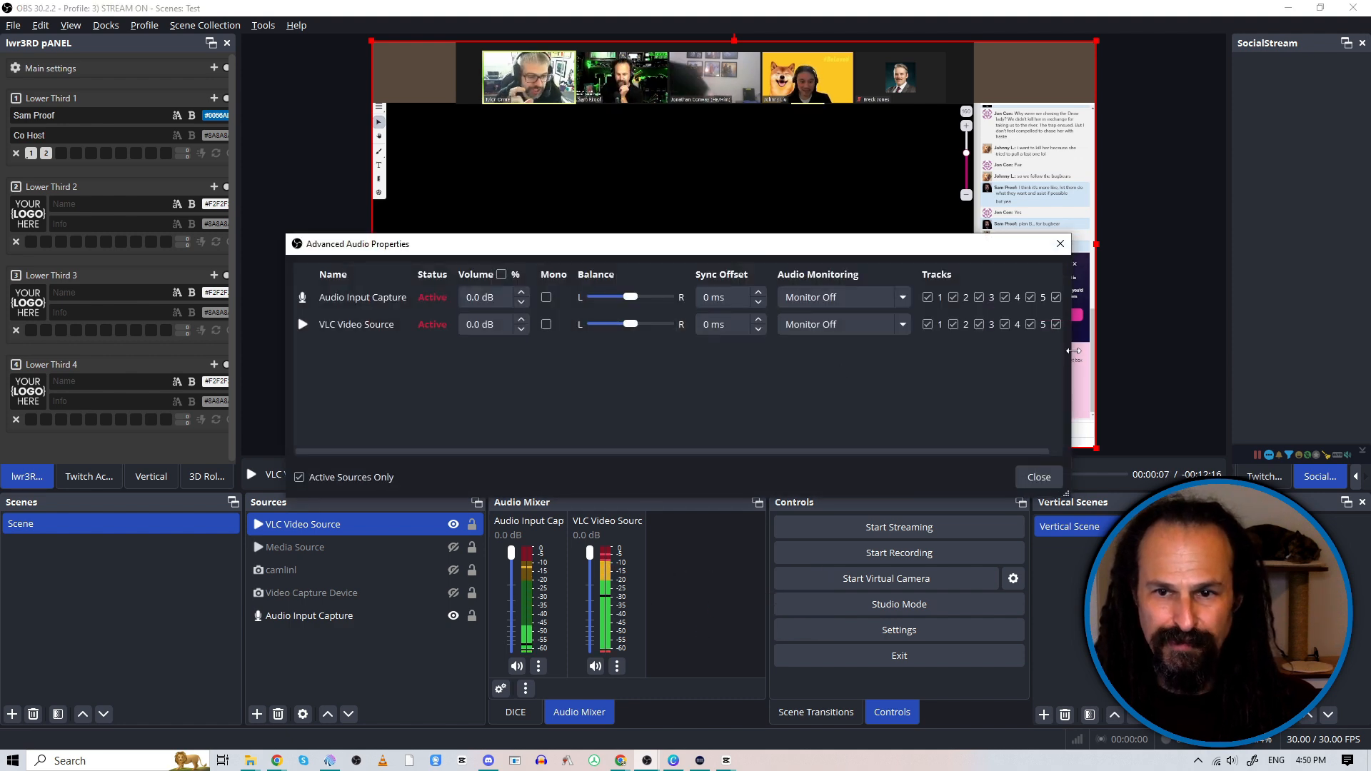
{"action": "left_click_drag", "start_coordinate": [1073, 350], "coordinate": [1237, 346]}
{"action": "left_click_drag", "start_coordinate": [940, 252], "coordinate": [847, 255]}
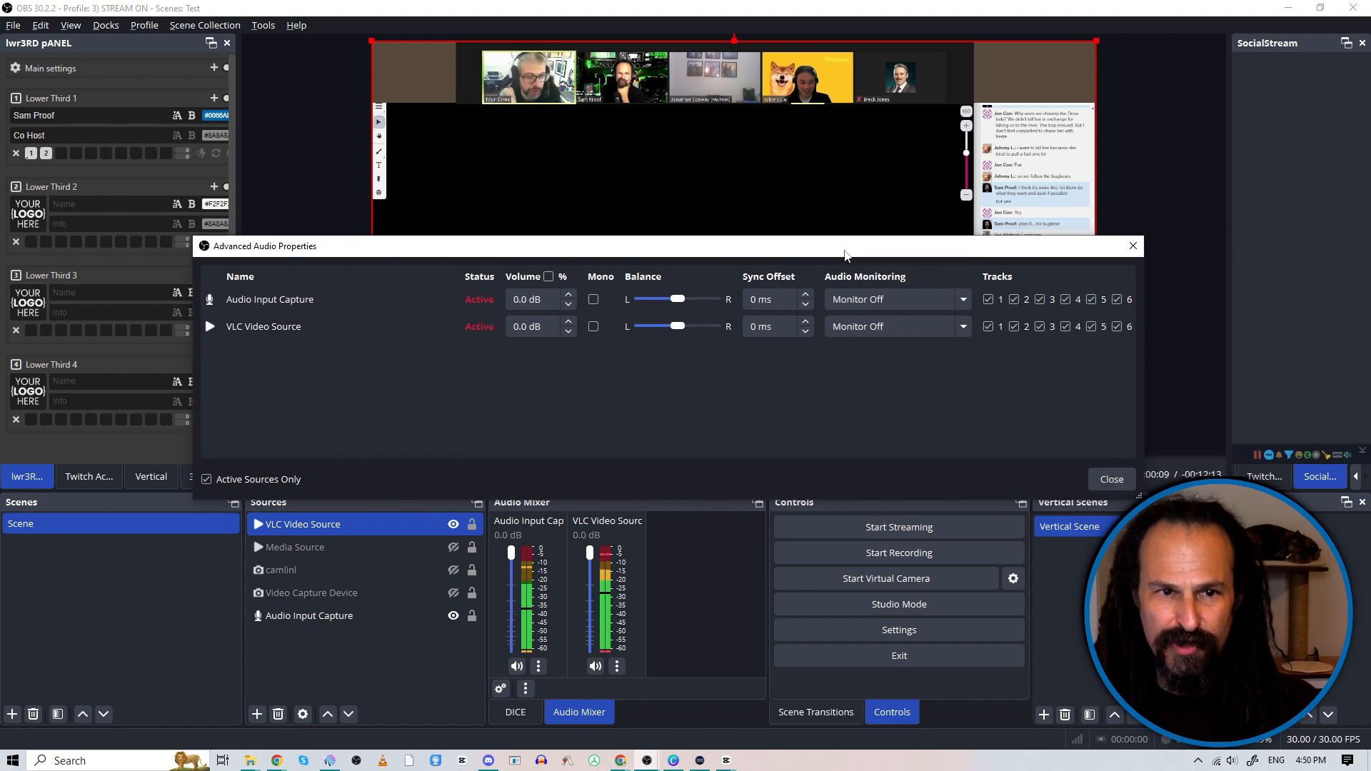
{"action": "left_click", "coordinate": [904, 328]}
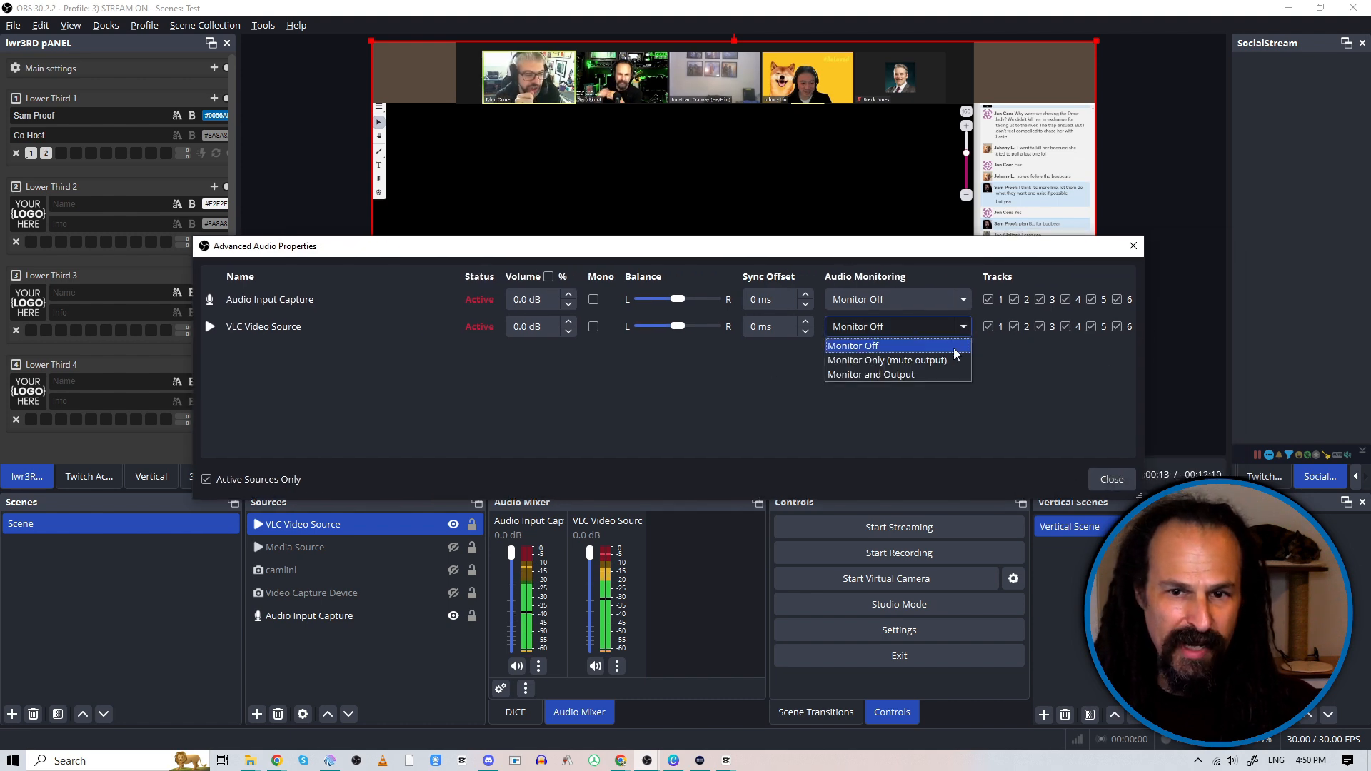
{"action": "left_click", "coordinate": [996, 390]}
{"action": "left_click", "coordinate": [1113, 479]}
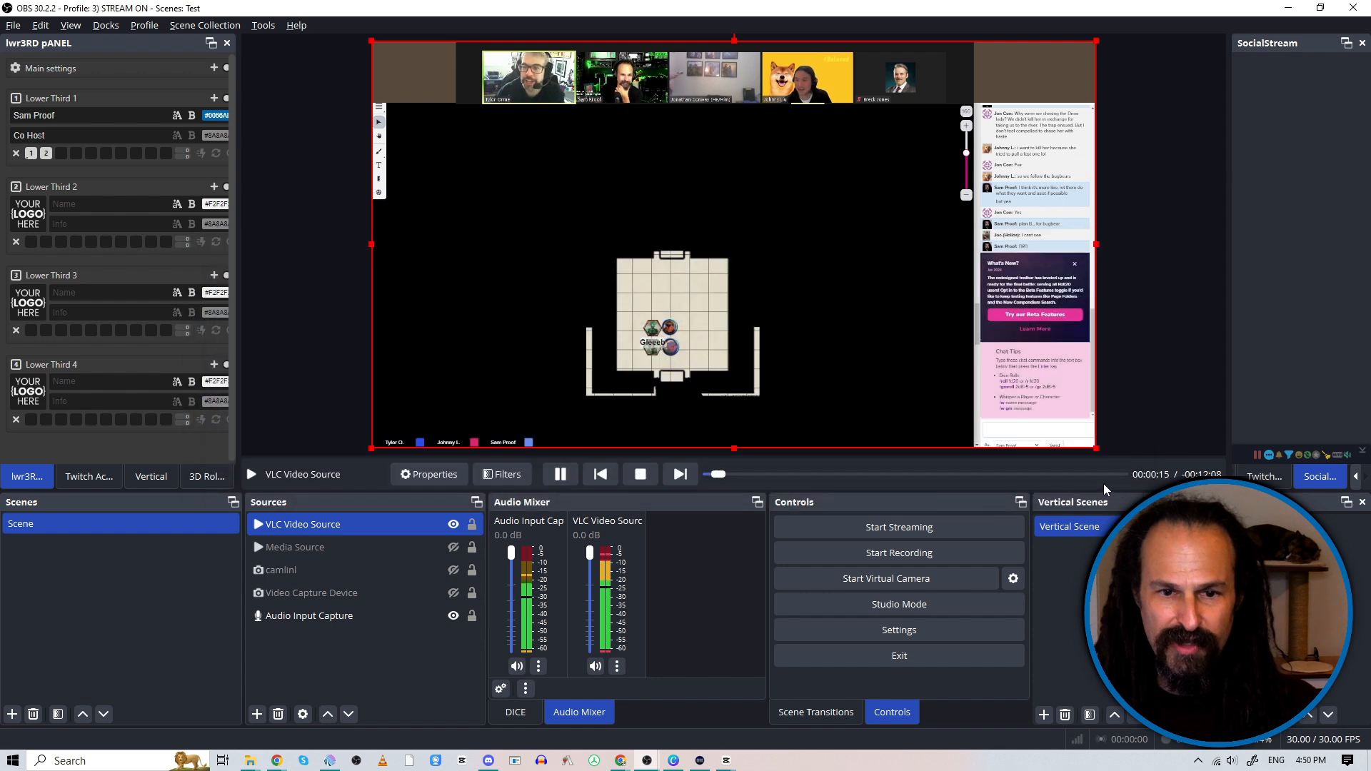
{"action": "left_click", "coordinate": [638, 477]}
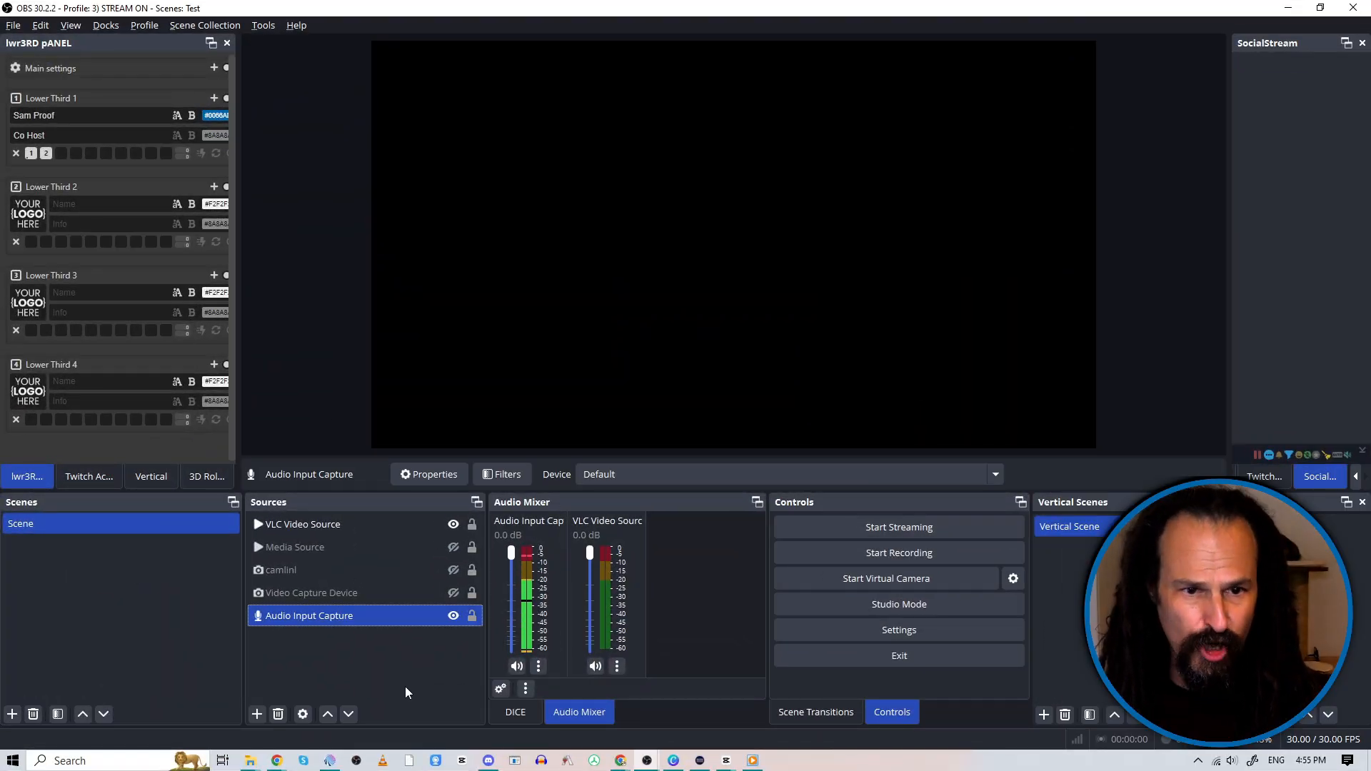
Step: Create a new visible source of the Display Capture type, keeping its default name
{"action": "left_click", "coordinate": [257, 714]}
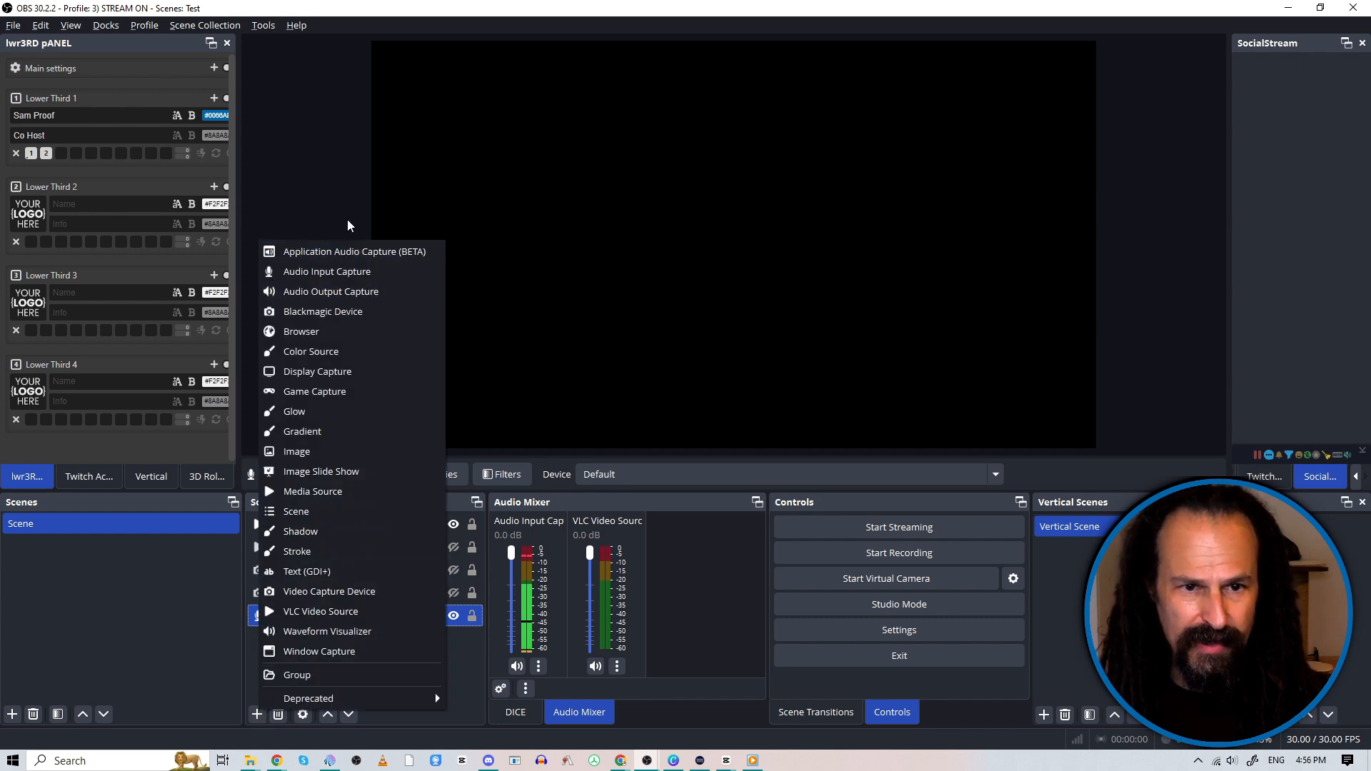
{"action": "left_click", "coordinate": [350, 373]}
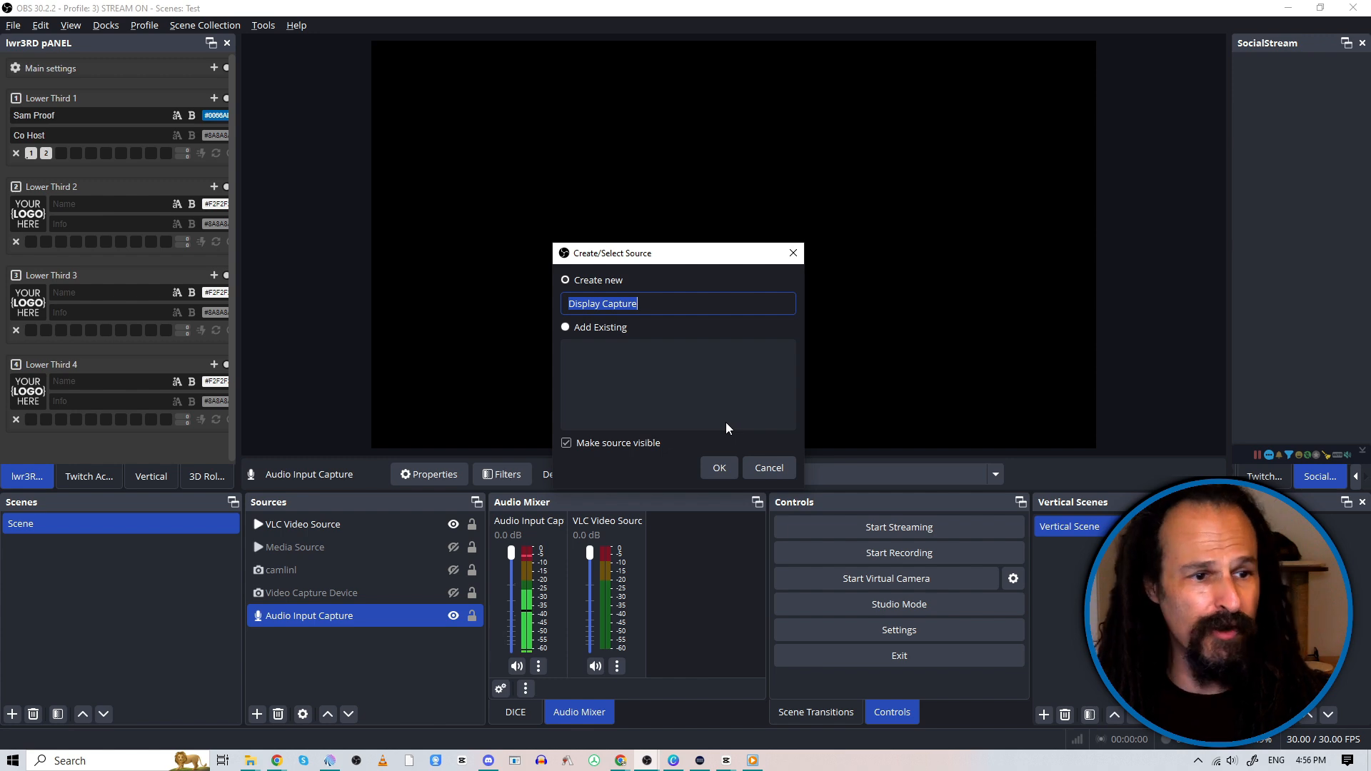
{"action": "left_click", "coordinate": [720, 468]}
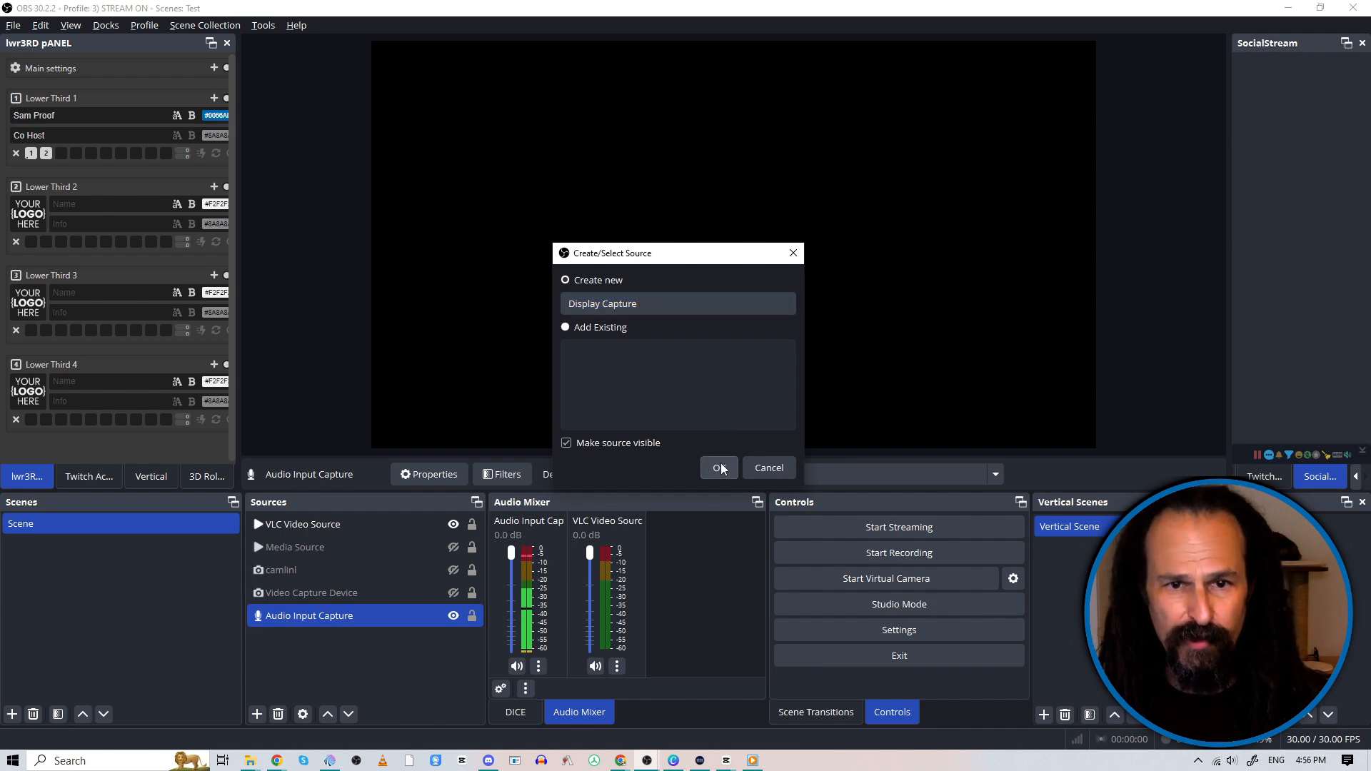
Step: Try the Windows 10 (1903 and up) capture method for the display capture and set it back to Automatic
{"action": "left_click", "coordinate": [571, 381]}
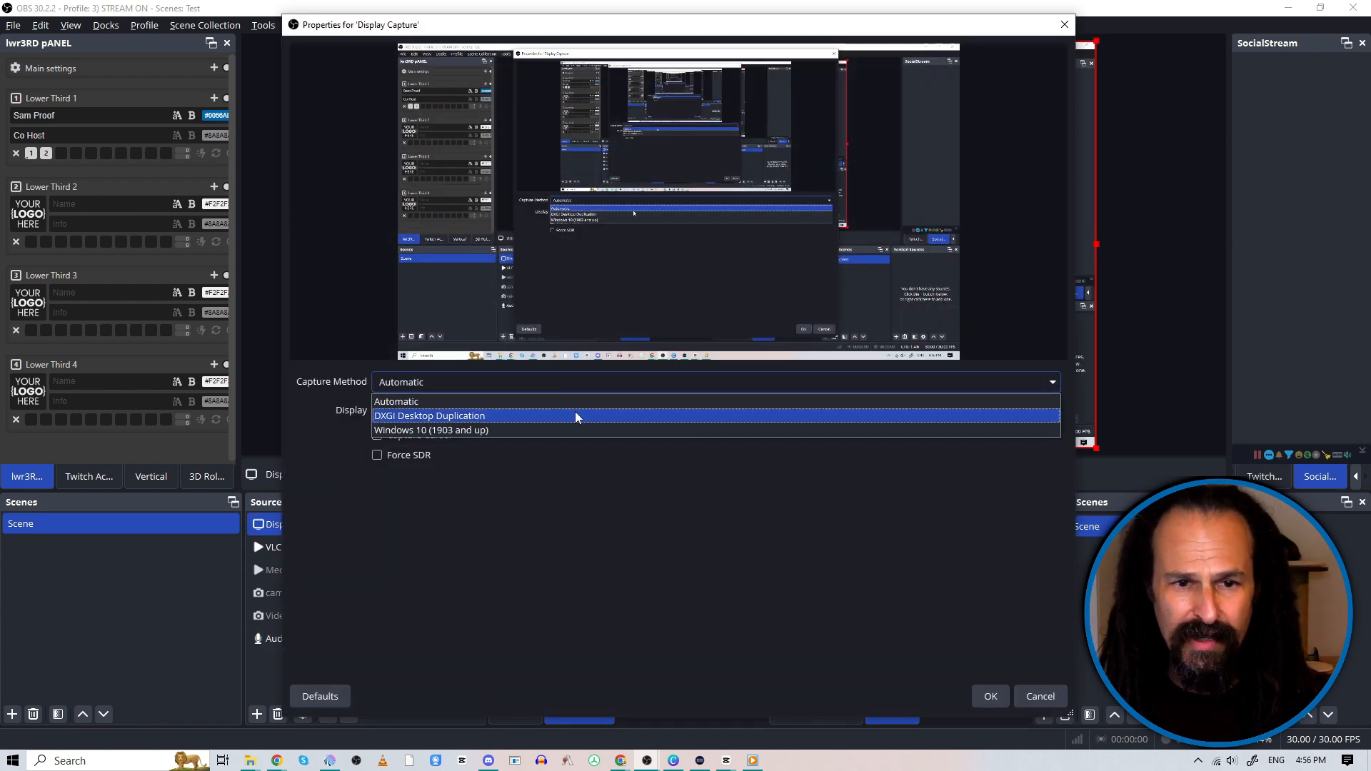
{"action": "left_click", "coordinate": [576, 428]}
{"action": "left_click", "coordinate": [582, 407]}
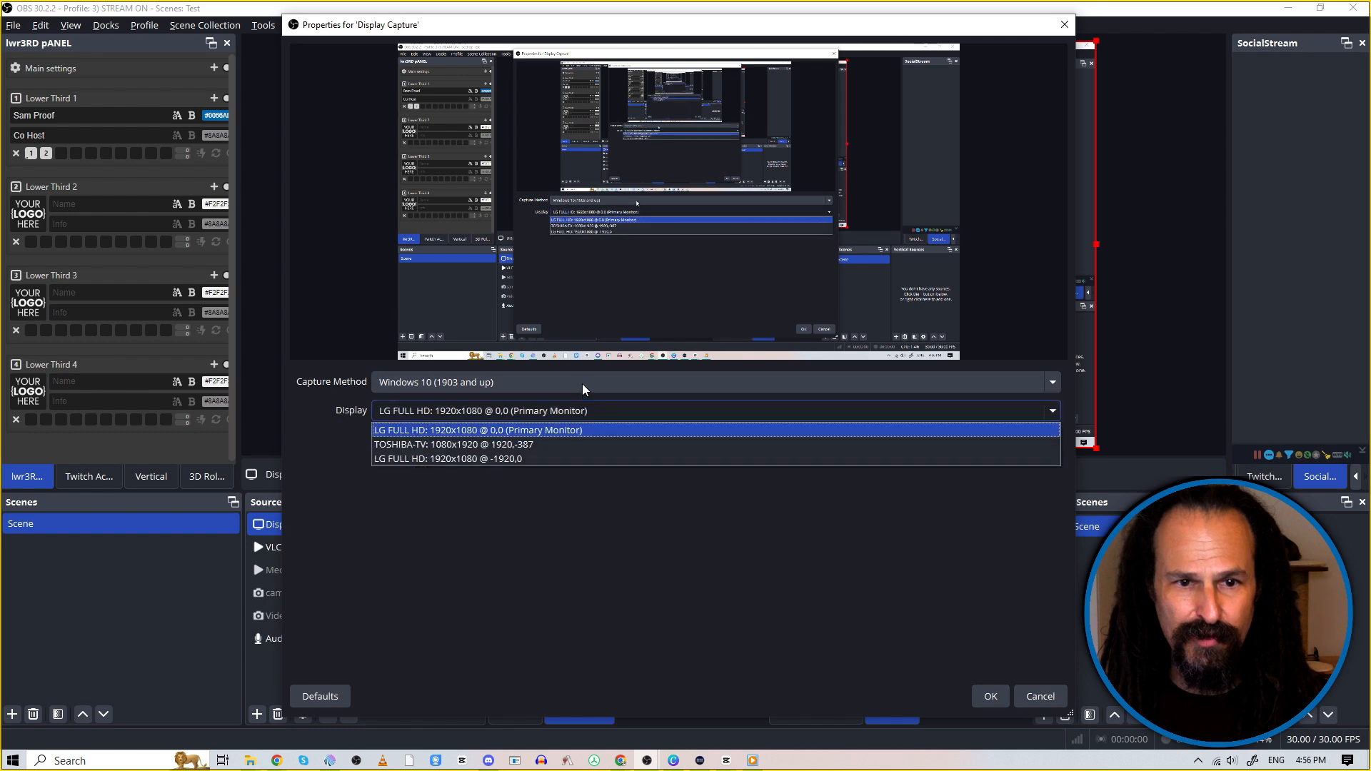
{"action": "left_click", "coordinate": [583, 384]}
{"action": "left_click", "coordinate": [585, 384]}
{"action": "left_click", "coordinate": [585, 383]}
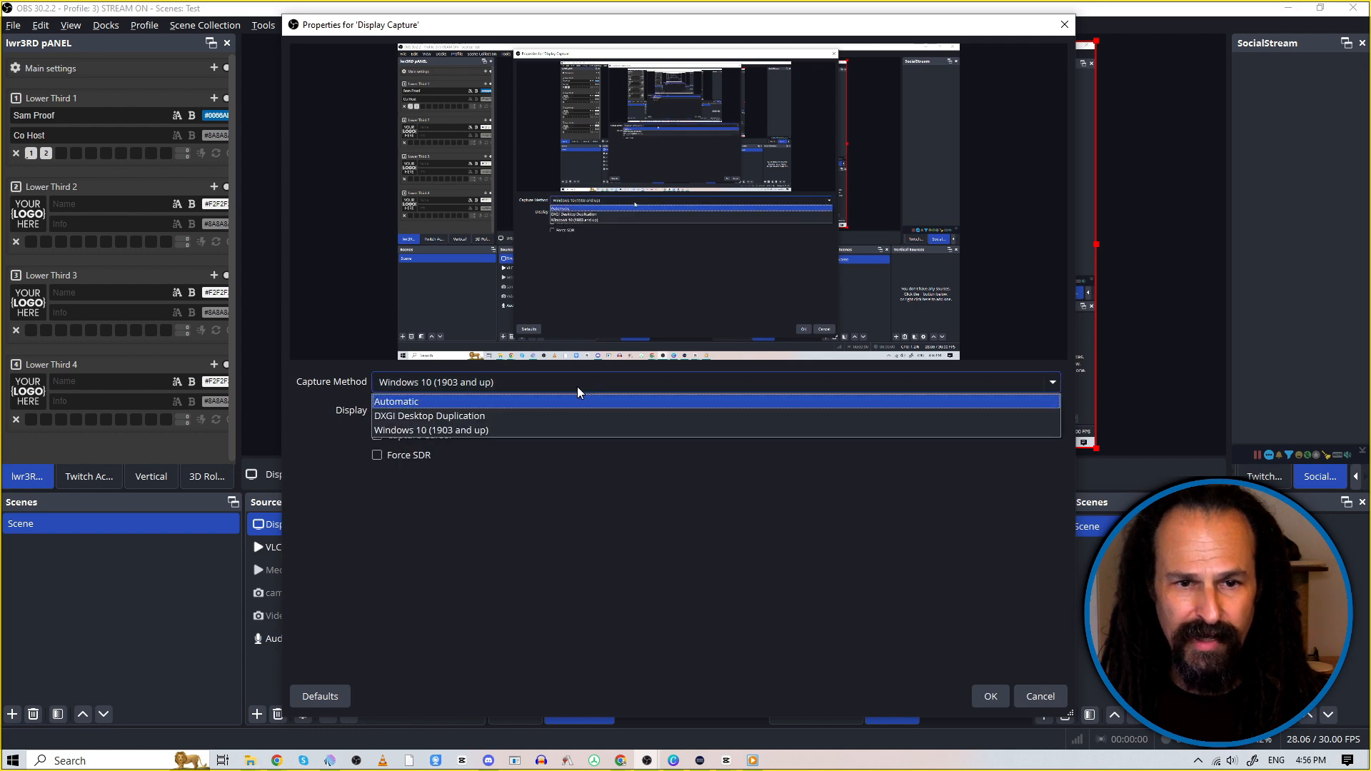
{"action": "left_click", "coordinate": [571, 400]}
Step: Set the captured display to LG FULL HD: 1920x1080 @ -1920,0 and confirm the properties
{"action": "left_click", "coordinate": [560, 411]}
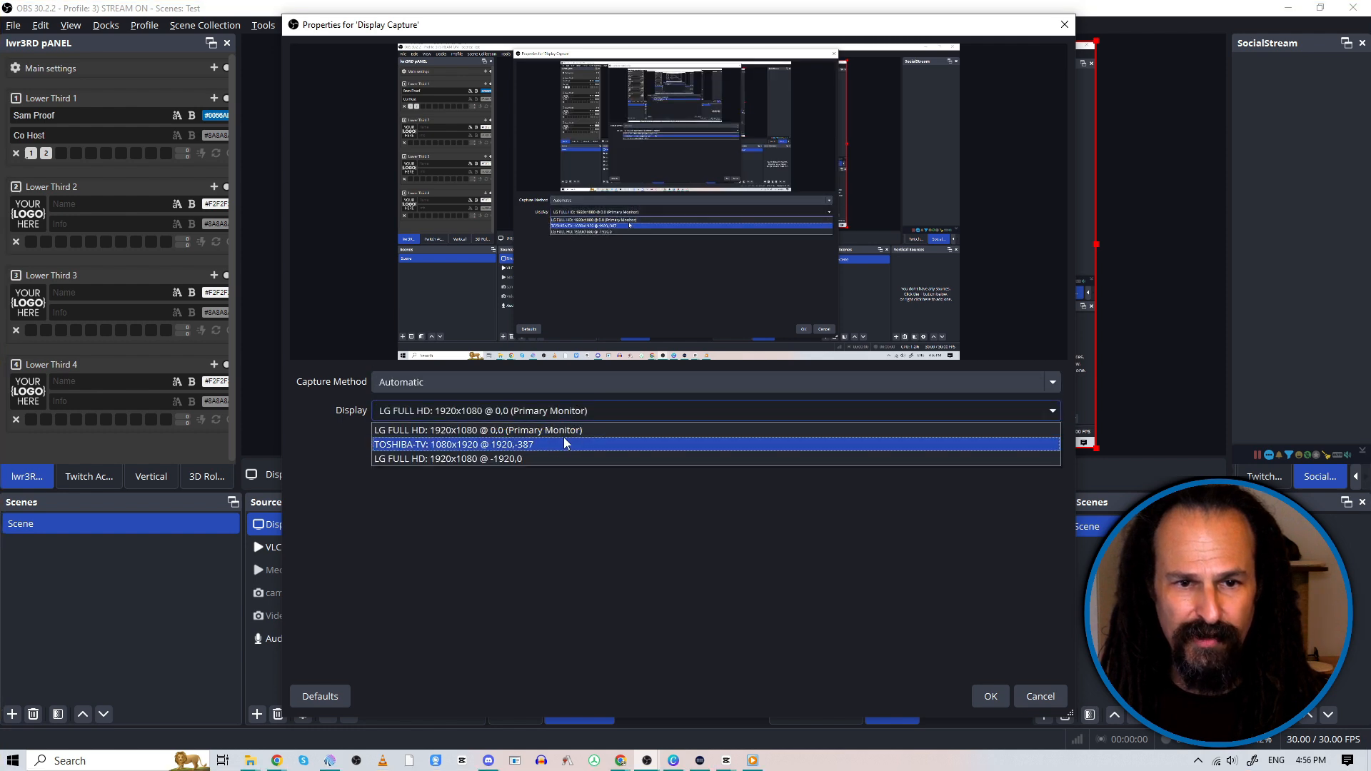
{"action": "left_click", "coordinate": [547, 459]}
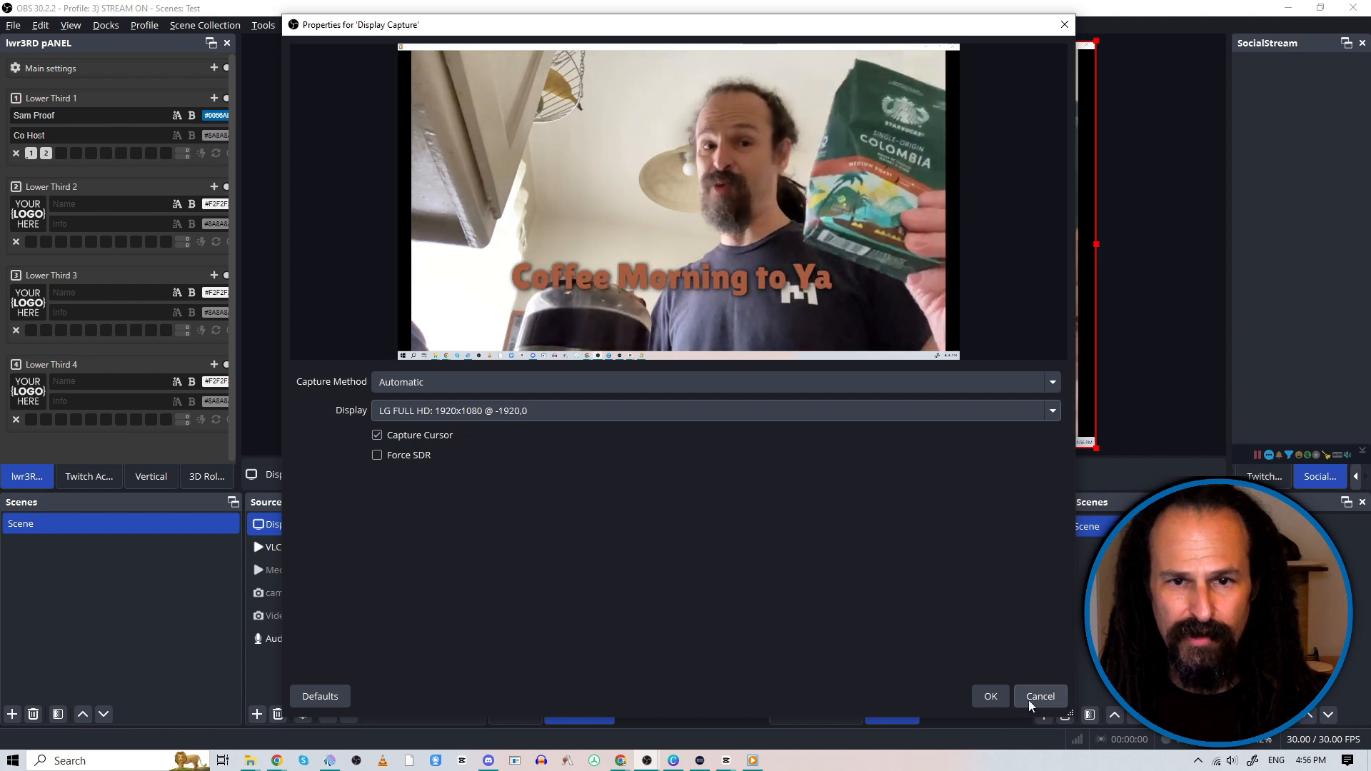
{"action": "left_click", "coordinate": [993, 697]}
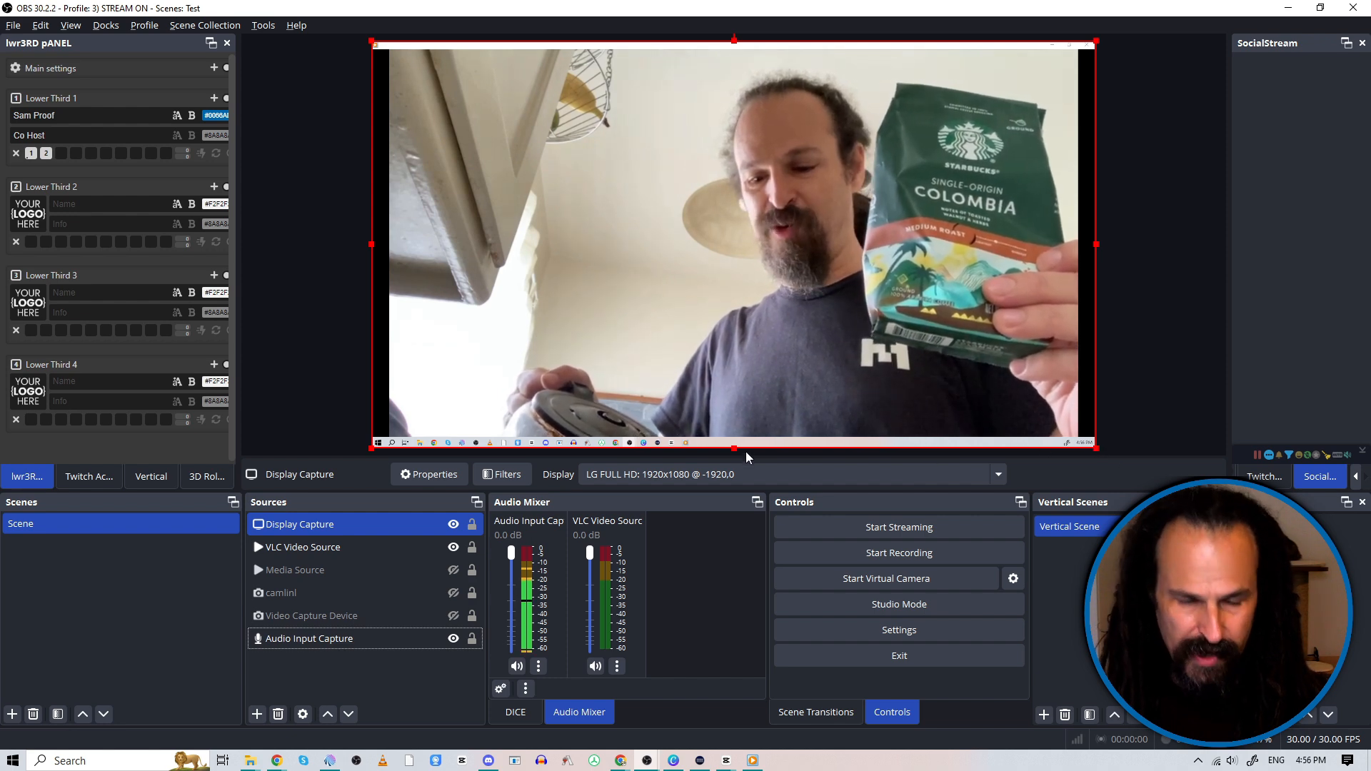
Step: Crop the display capture by about 39 px at its bottom edge, 27 px at its top, 55 px at its left and 61 px at its right
{"action": "left_click_drag", "start_coordinate": [735, 448], "coordinate": [734, 433]}
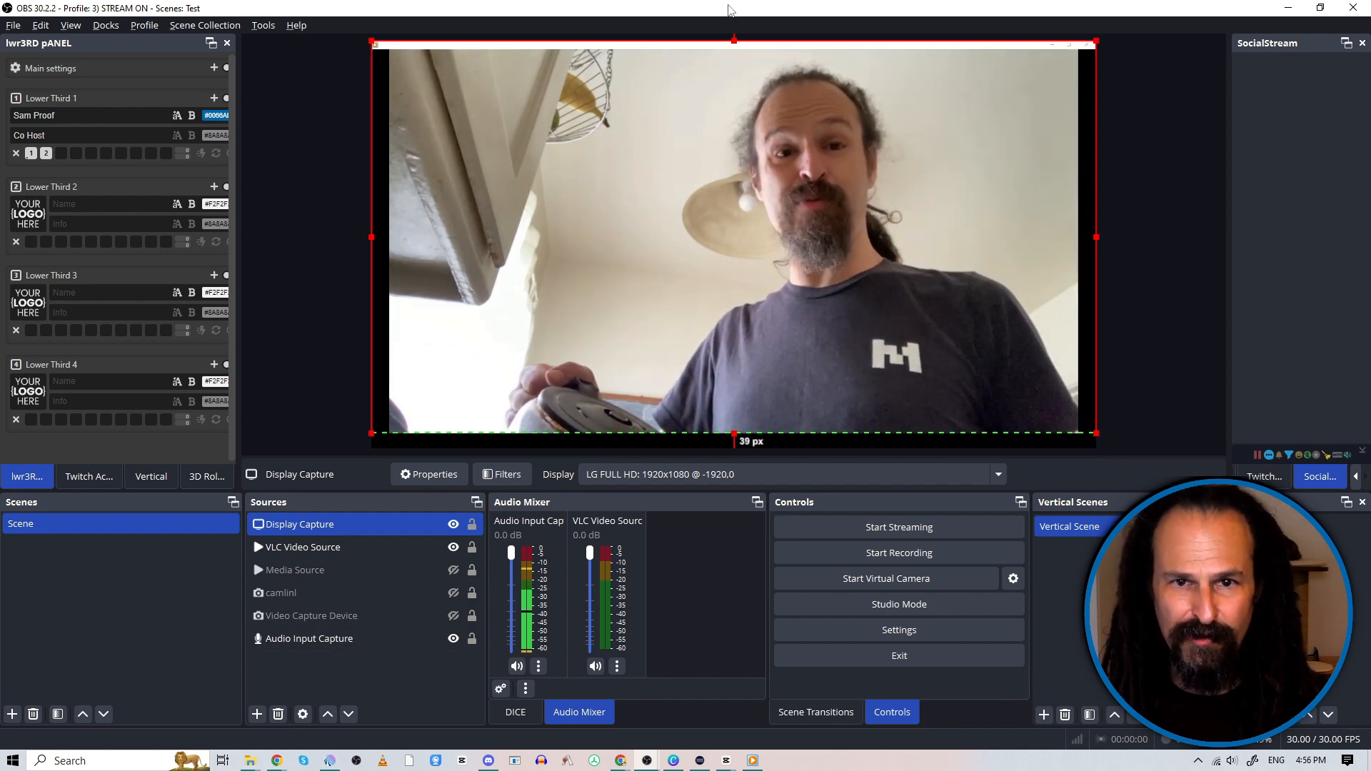
{"action": "left_click_drag", "start_coordinate": [732, 40], "coordinate": [734, 51]}
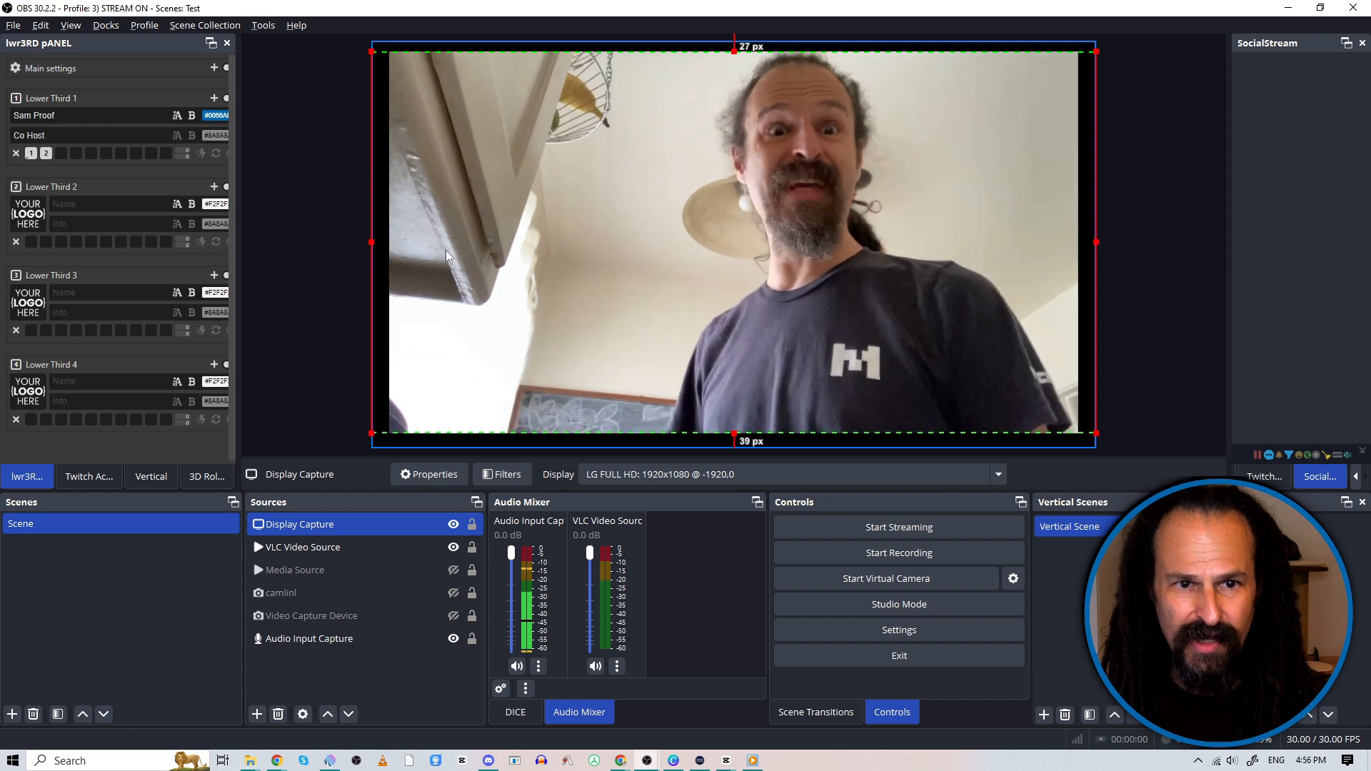
{"action": "left_click_drag", "start_coordinate": [369, 243], "coordinate": [392, 243]}
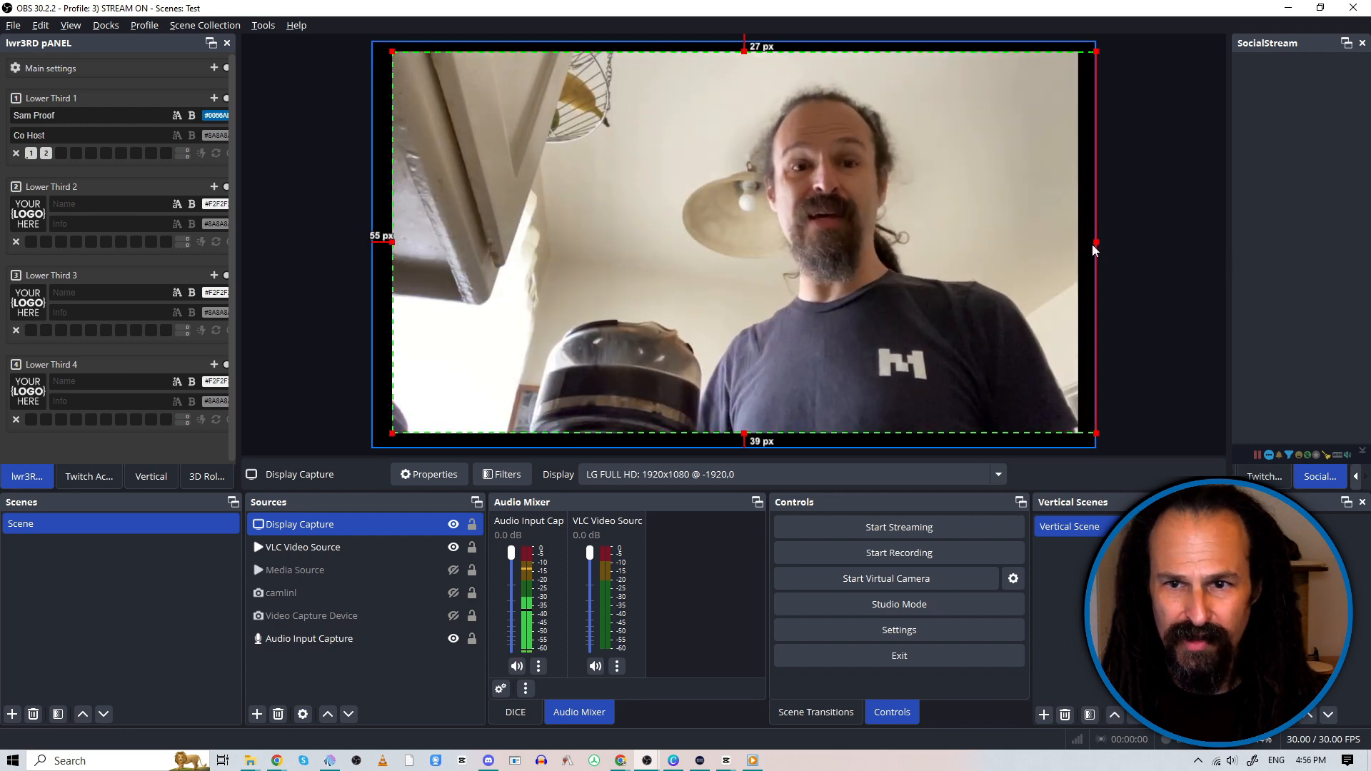
{"action": "left_click_drag", "start_coordinate": [1092, 243], "coordinate": [1074, 243]}
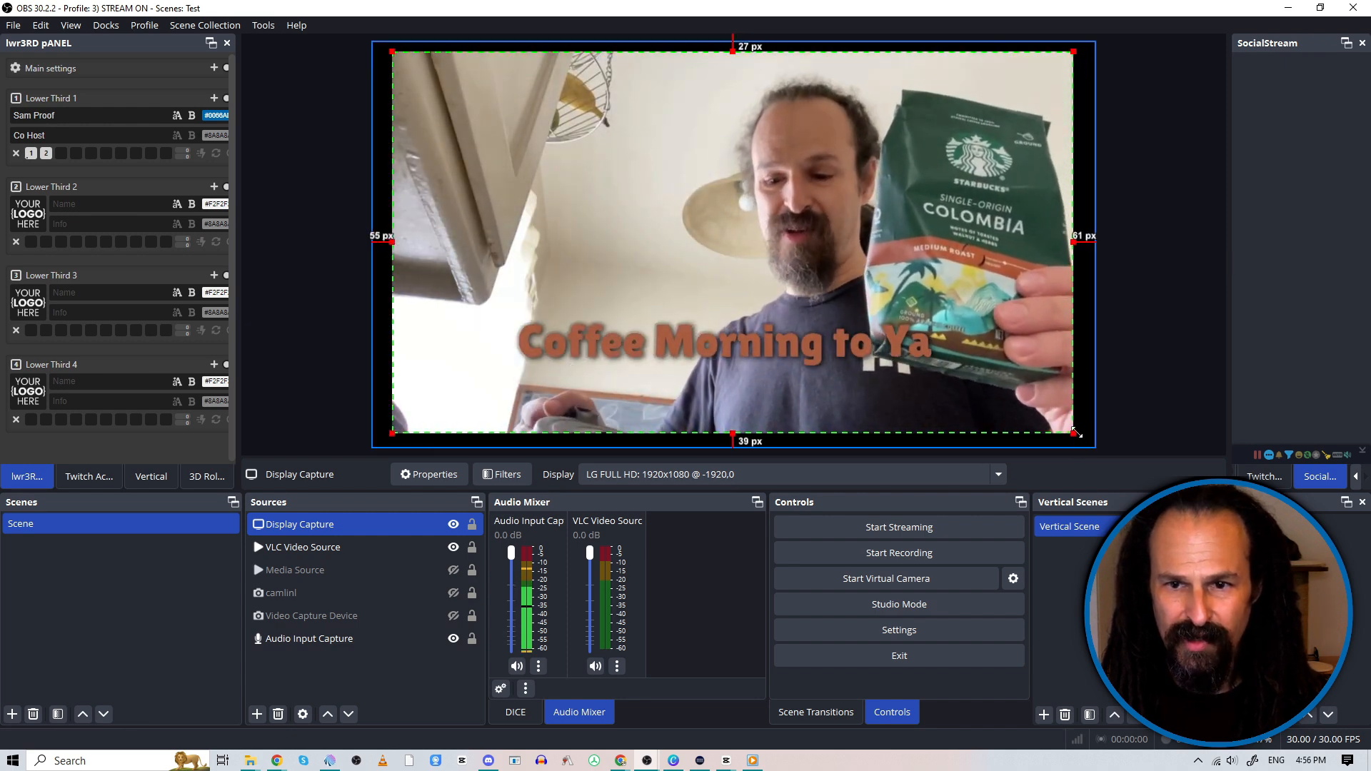
Step: Enlarge the cropped display capture from two opposite corners to fill the whole canvas, and deselect it
{"action": "left_click_drag", "start_coordinate": [1076, 433], "coordinate": [1096, 451]}
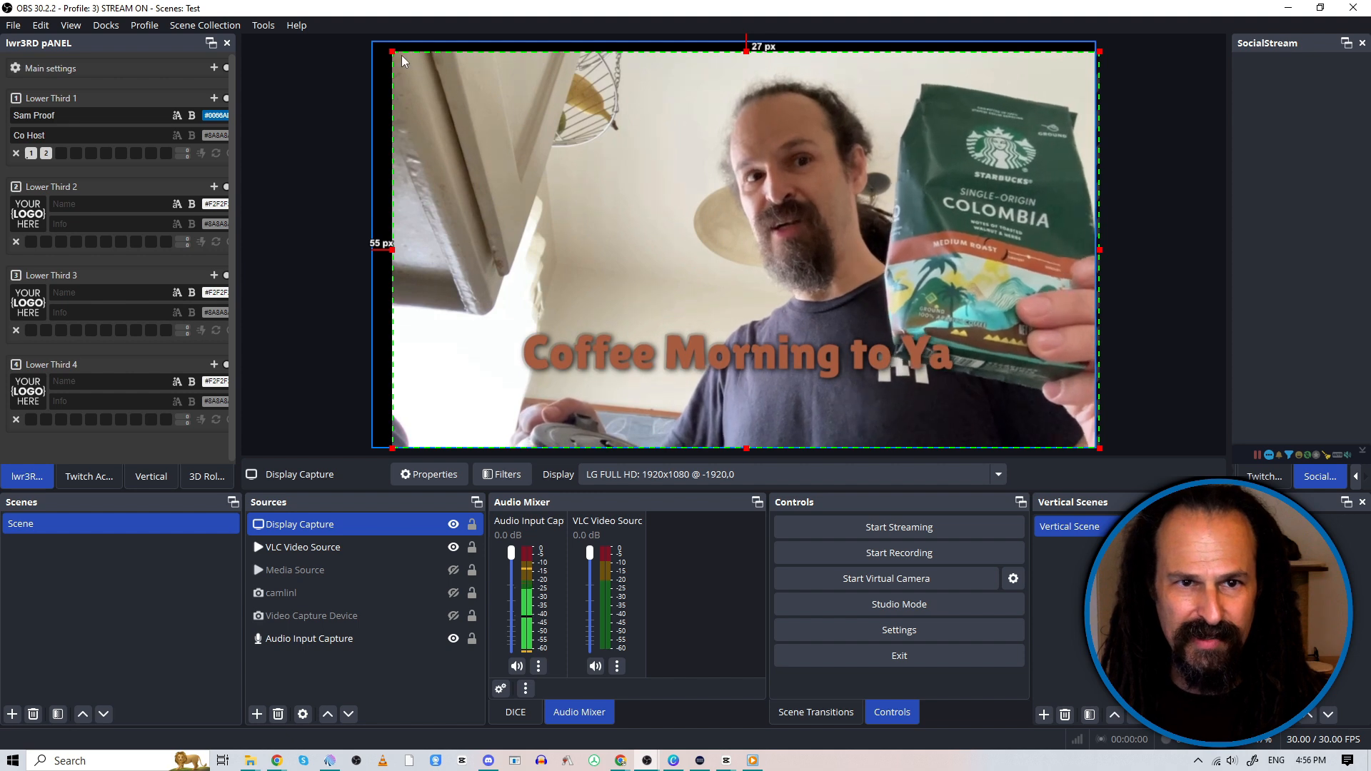
{"action": "left_click_drag", "start_coordinate": [392, 50], "coordinate": [372, 41]}
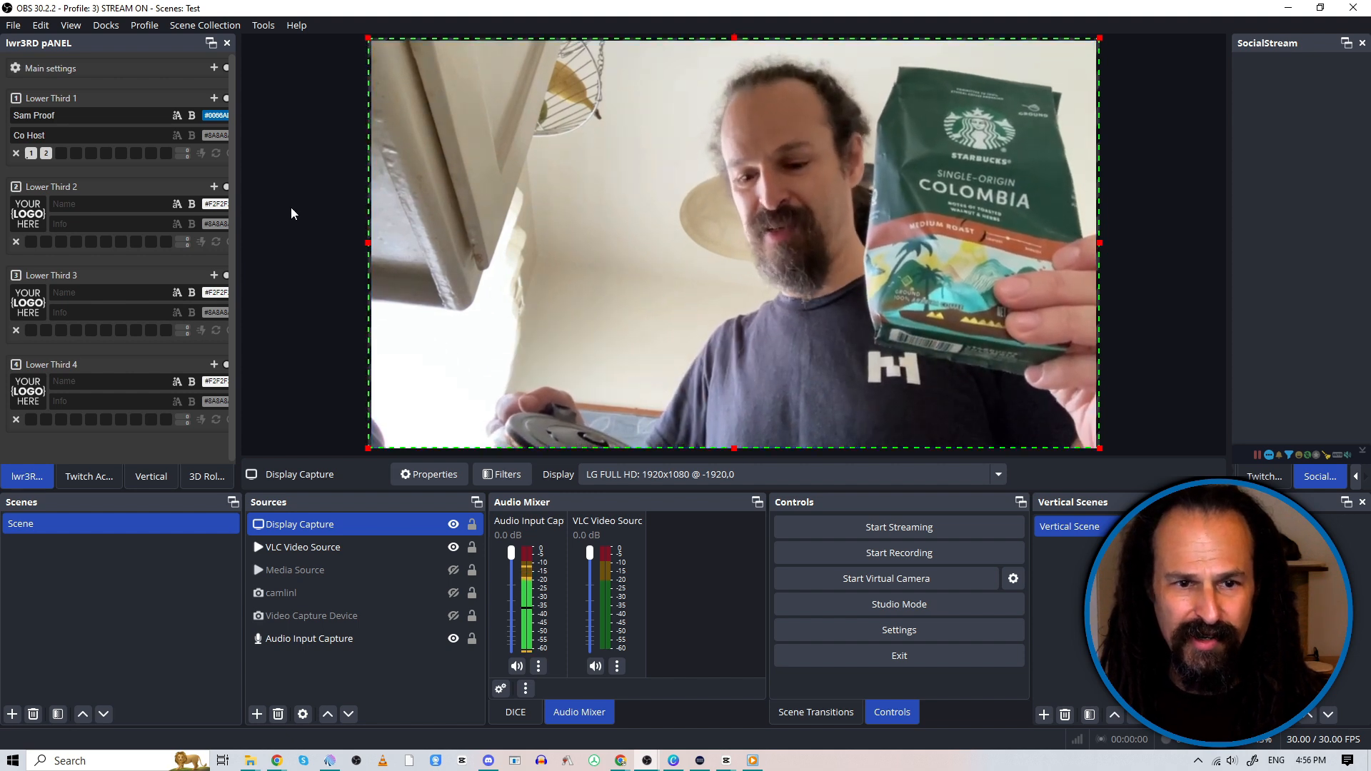
{"action": "left_click", "coordinate": [296, 436]}
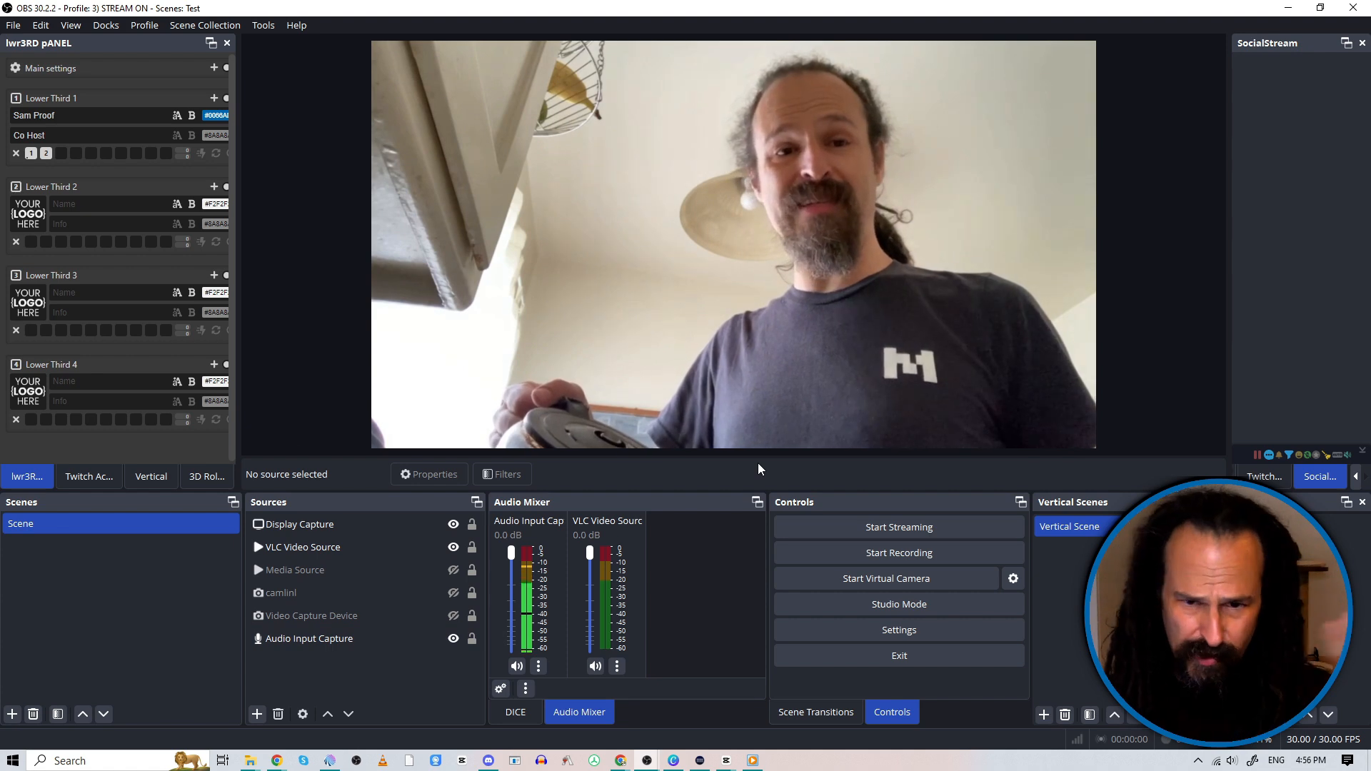
Step: Add a new Application Audio Capture (BETA) source that captures the window [wmplayer.exe]: Windows Media Player
{"action": "left_click", "coordinate": [255, 716]}
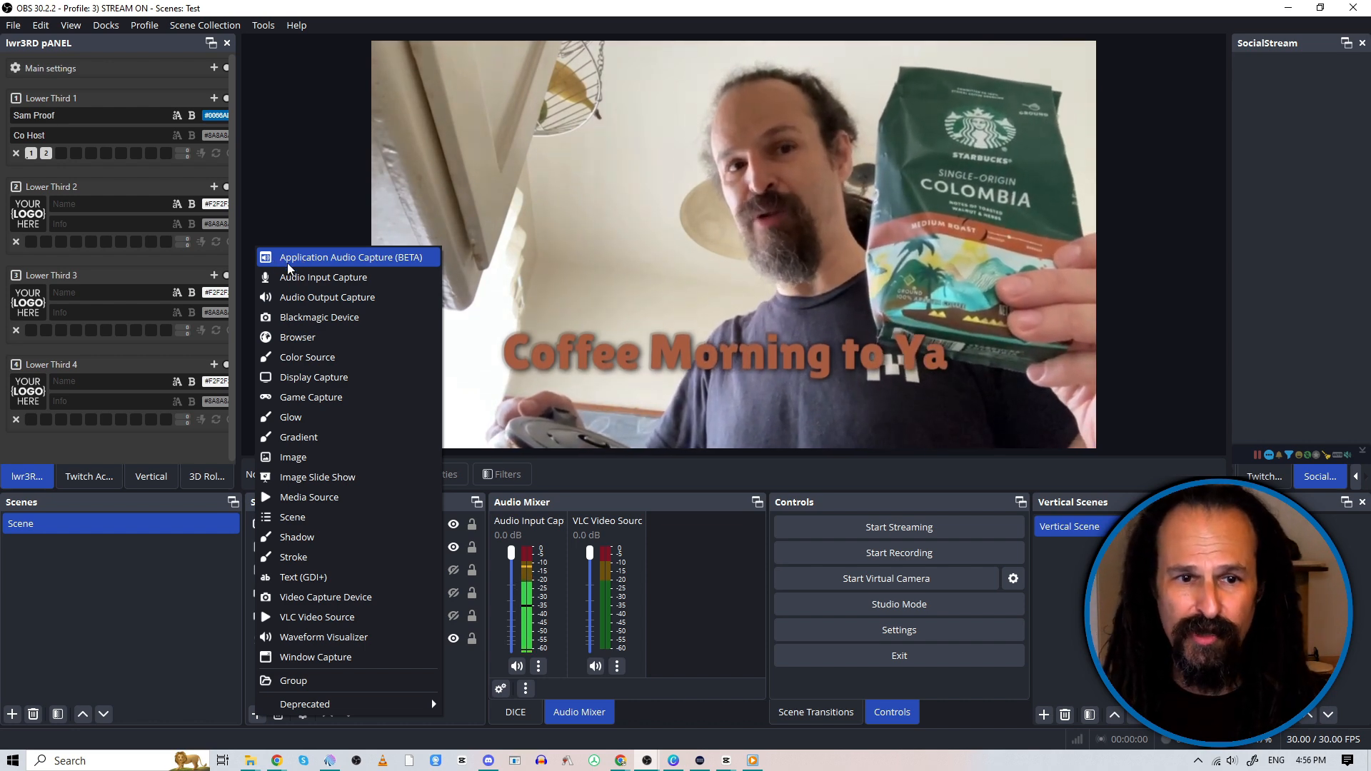
{"action": "left_click", "coordinate": [346, 259]}
{"action": "left_click", "coordinate": [718, 467]}
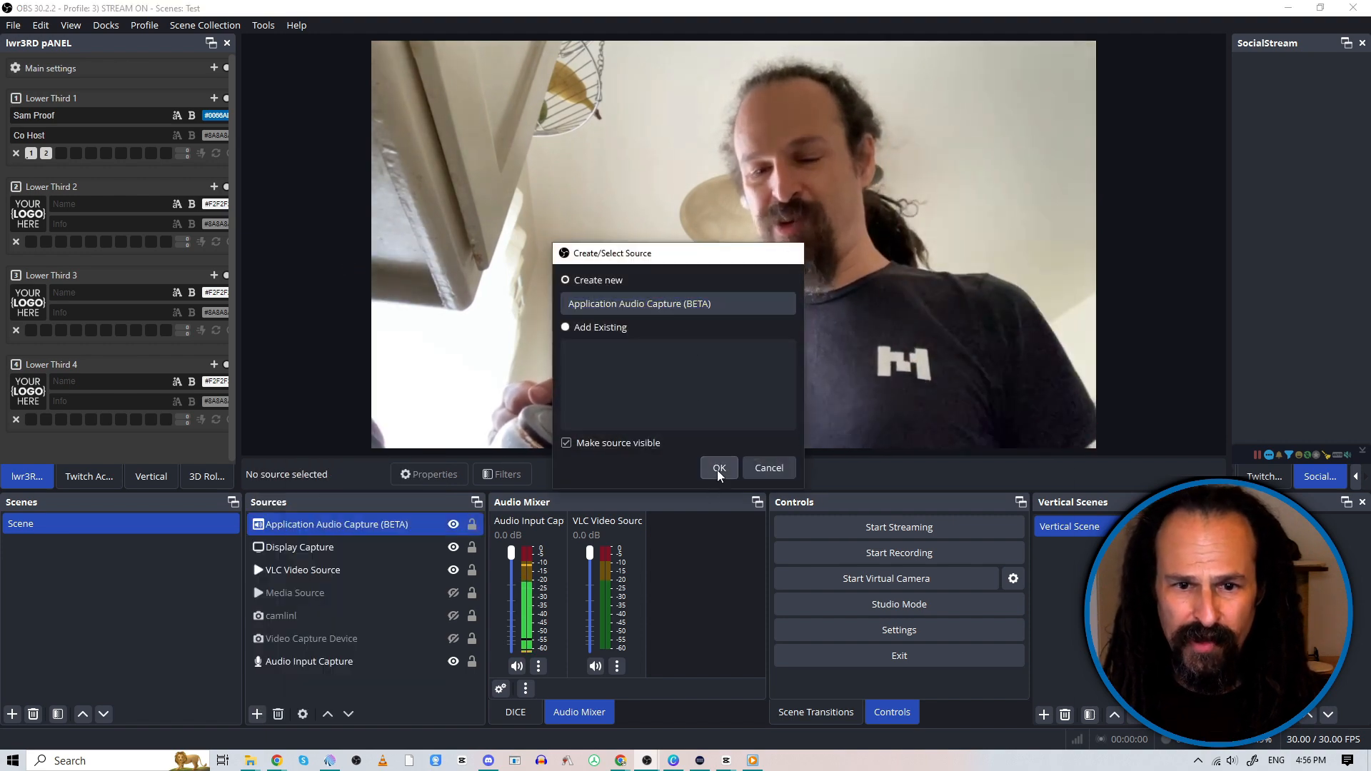
{"action": "left_click", "coordinate": [518, 66]}
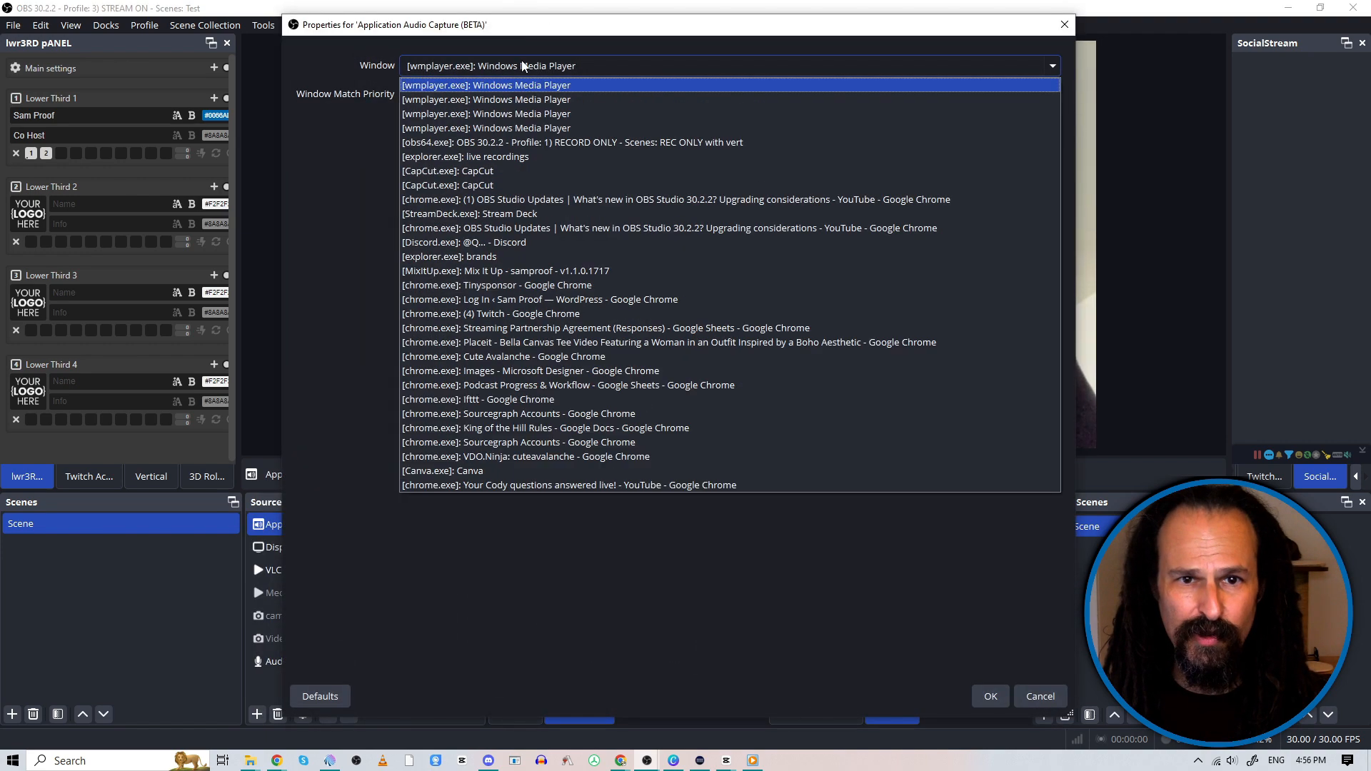
{"action": "left_click", "coordinate": [566, 85]}
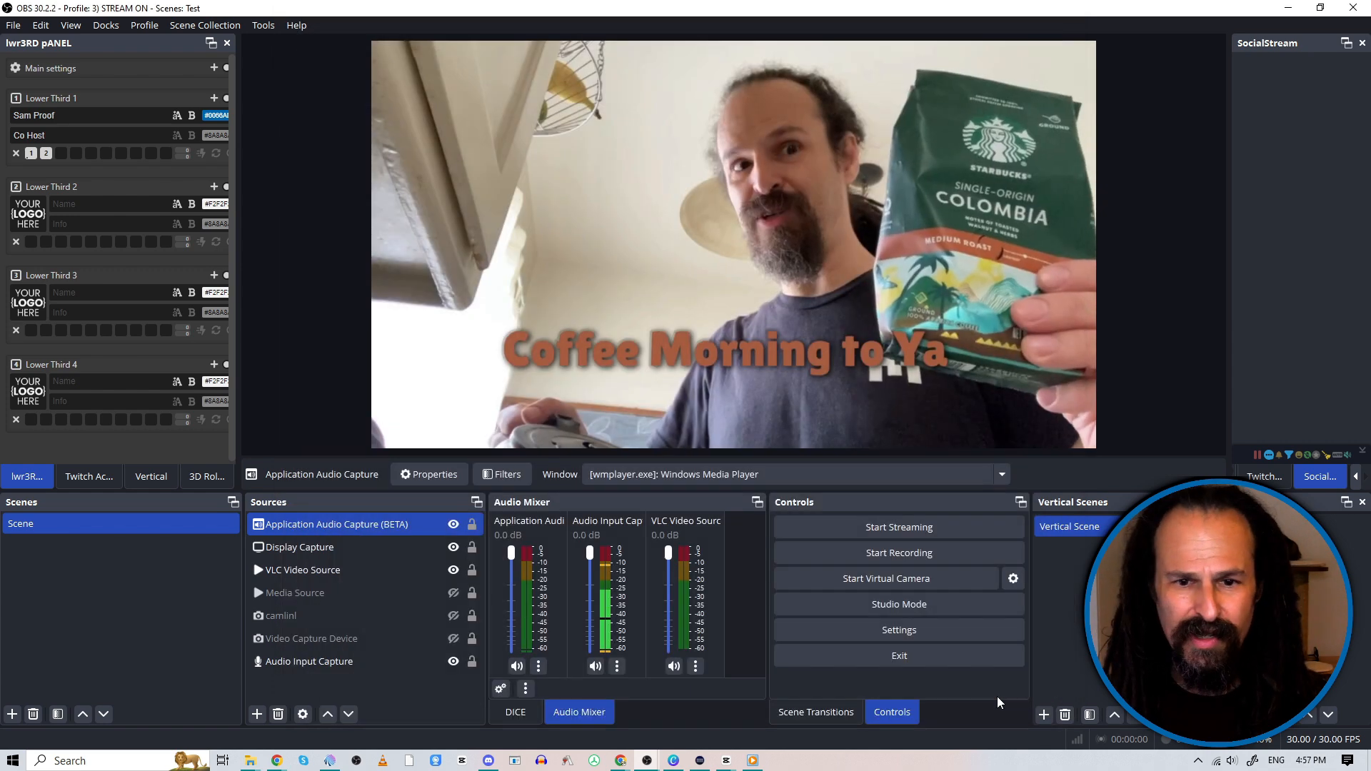
{"action": "left_click", "coordinate": [991, 697]}
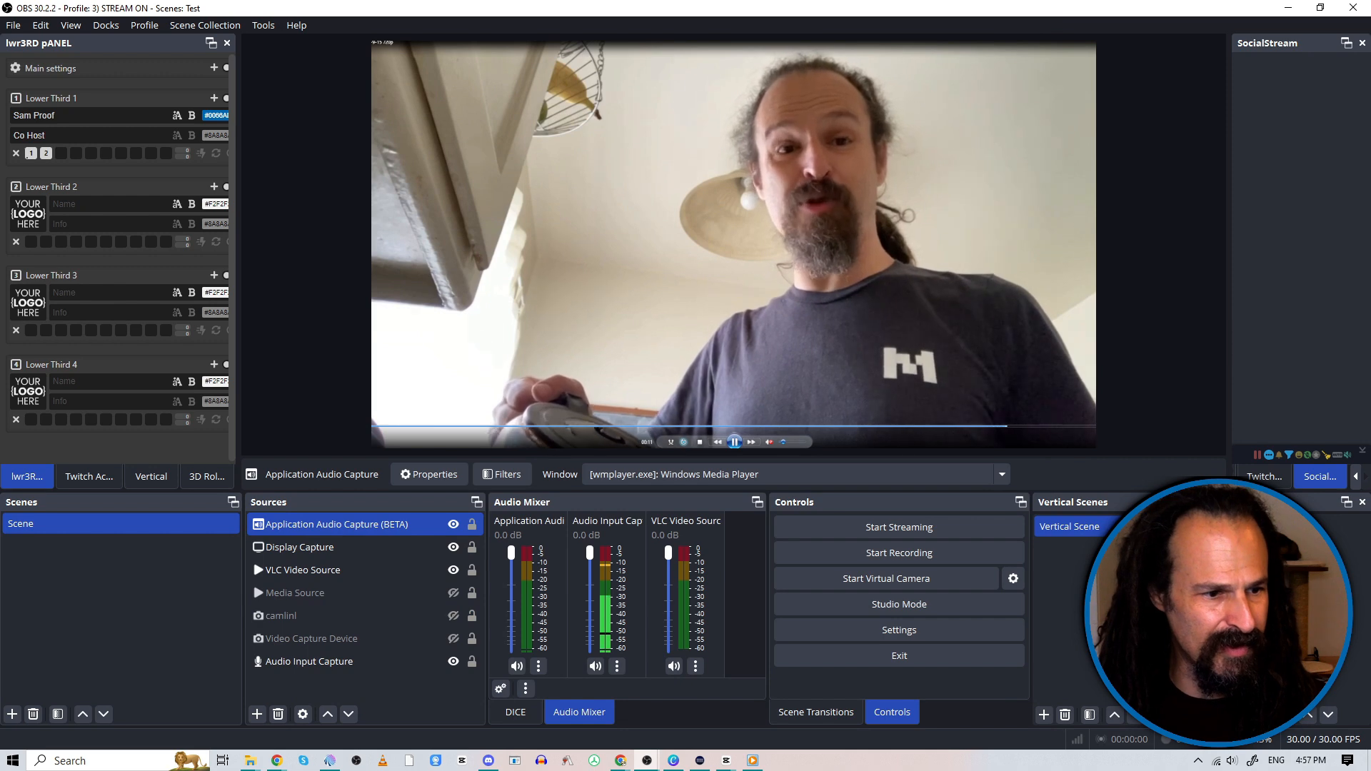
Step: Unmute the sound in Windows Media Player to test the audio capture, and pause the video
{"action": "left_click", "coordinate": [784, 443]}
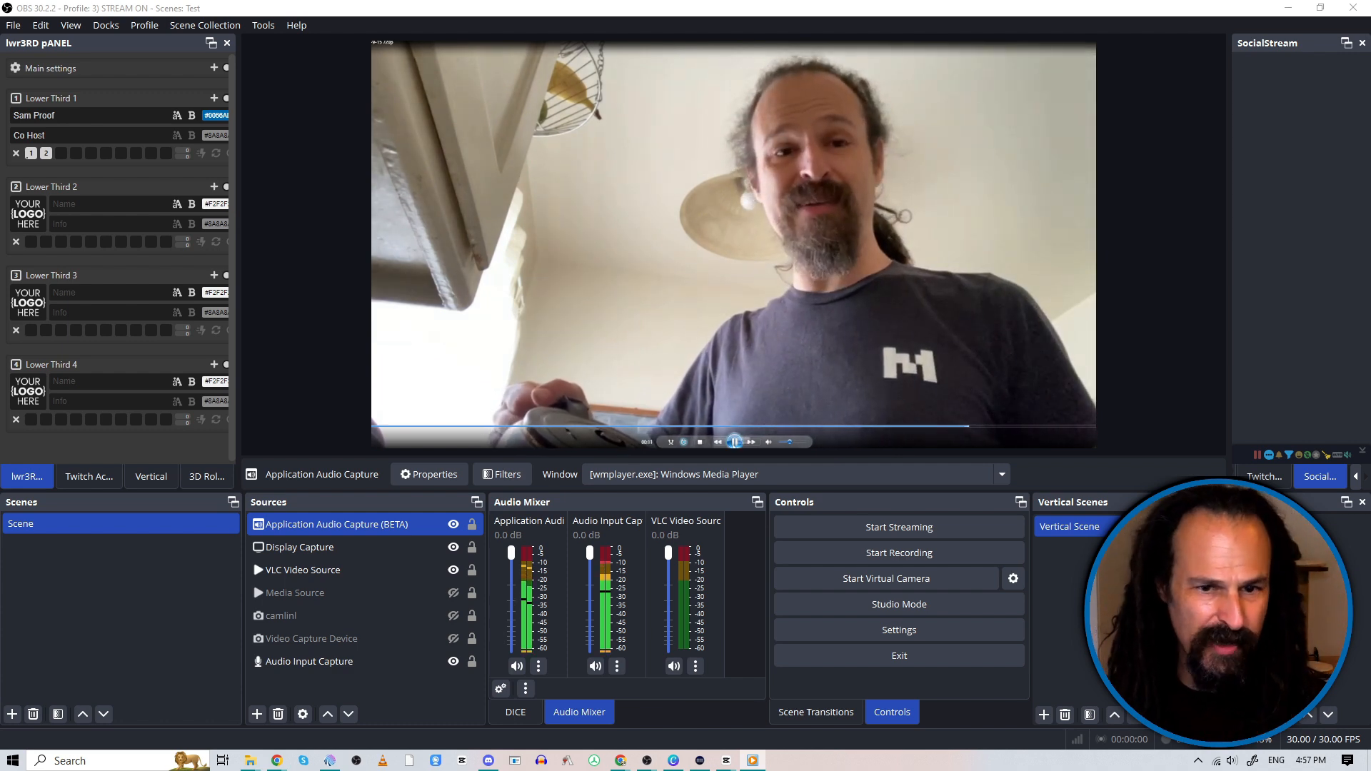
{"action": "left_click", "coordinate": [735, 444]}
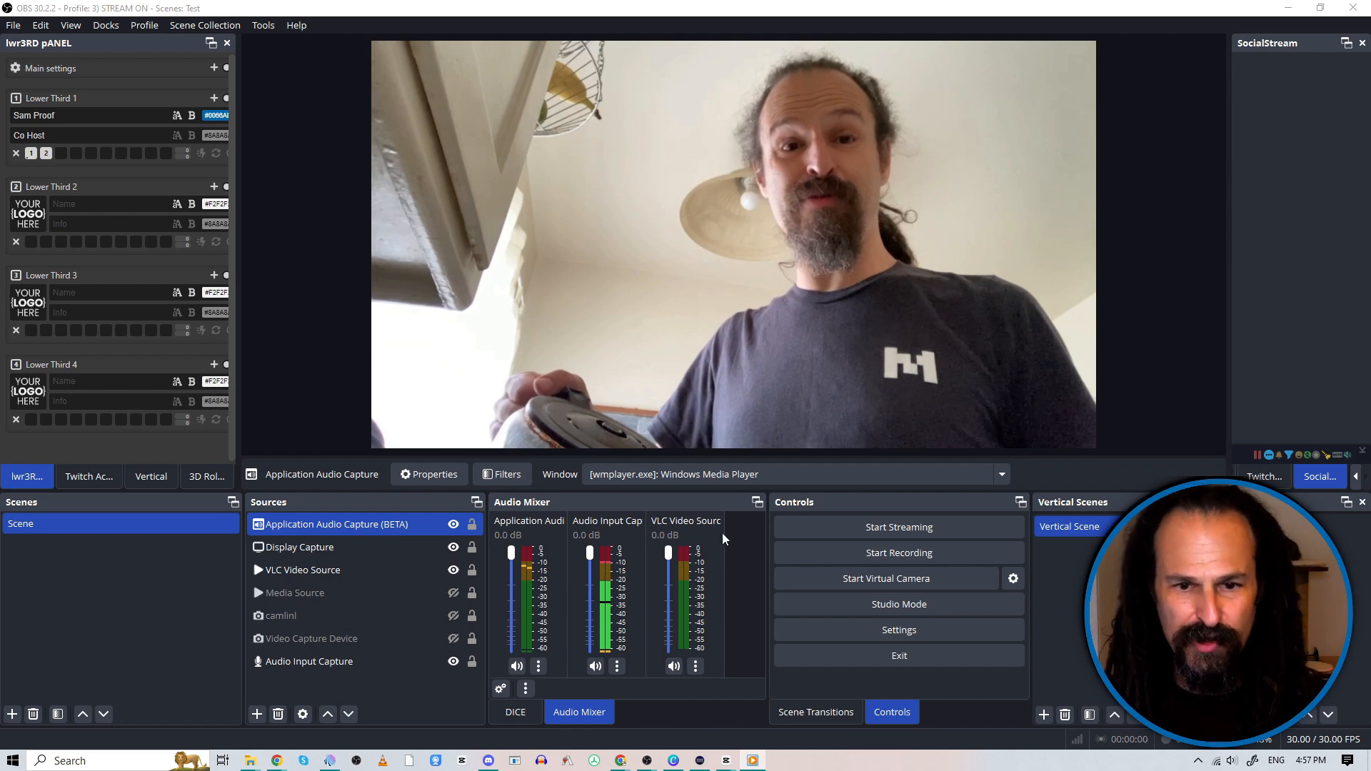
Step: Examine the audio monitoring options of the application audio capture in a widened Advanced Audio Properties window, and close it
{"action": "right_click", "coordinate": [743, 546]}
{"action": "left_click", "coordinate": [783, 603]}
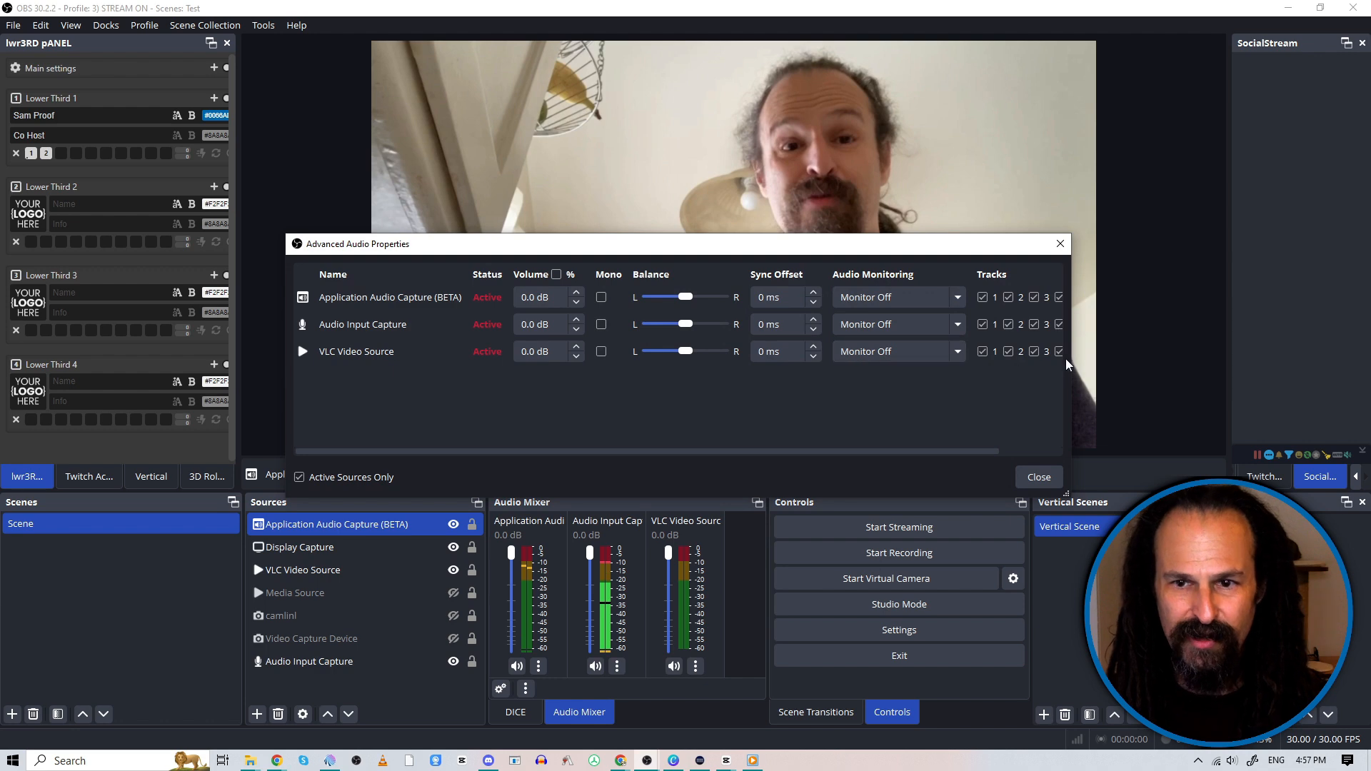
{"action": "left_click_drag", "start_coordinate": [1071, 358], "coordinate": [1300, 368]}
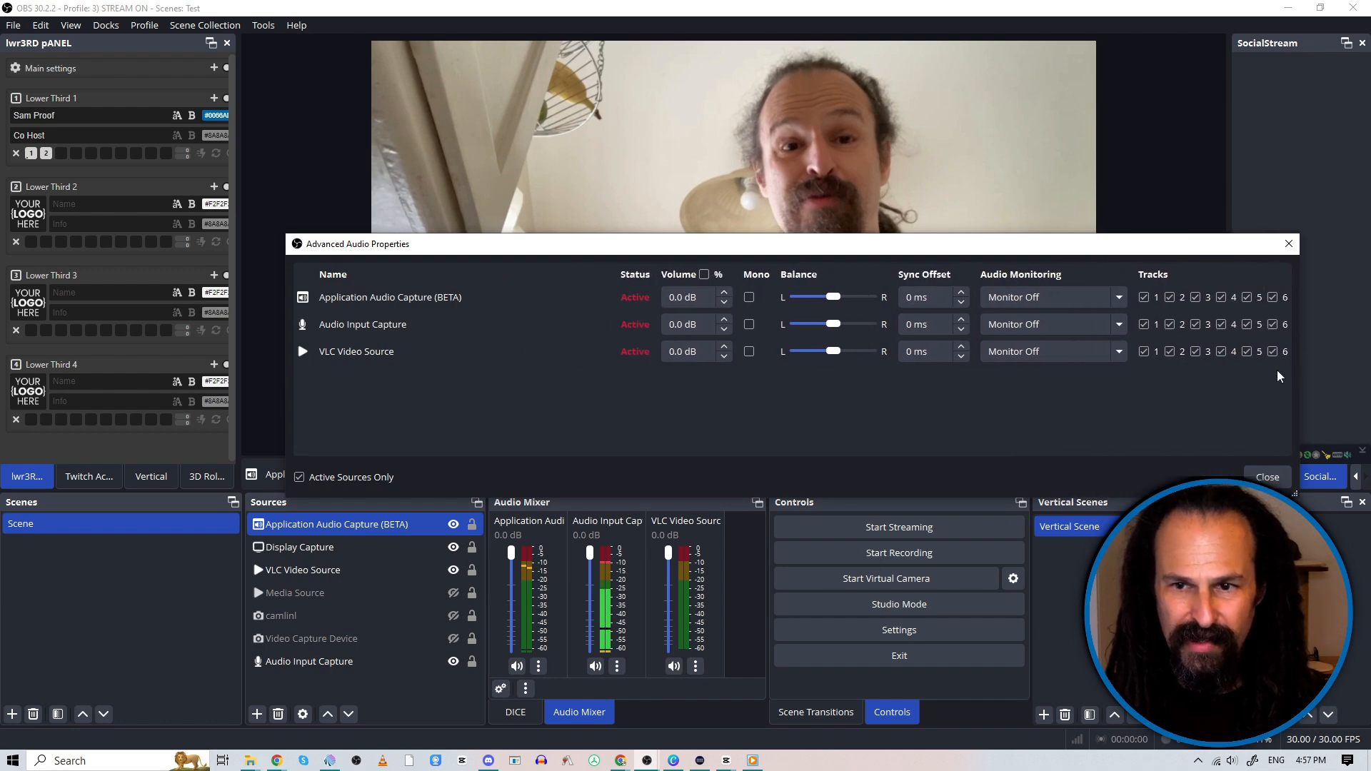
{"action": "left_click", "coordinate": [1092, 351]}
{"action": "left_click", "coordinate": [1091, 272]}
{"action": "left_click", "coordinate": [1091, 295]}
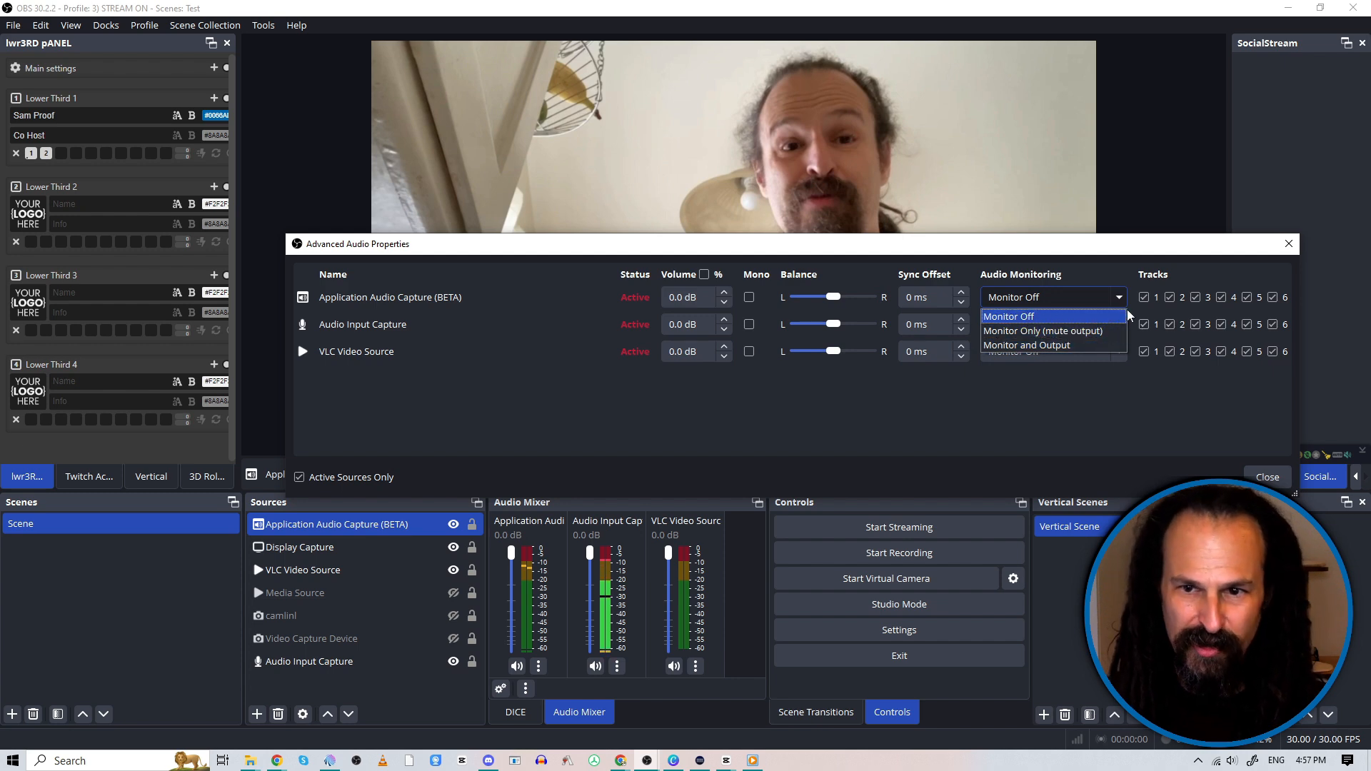
{"action": "left_click", "coordinate": [1094, 304]}
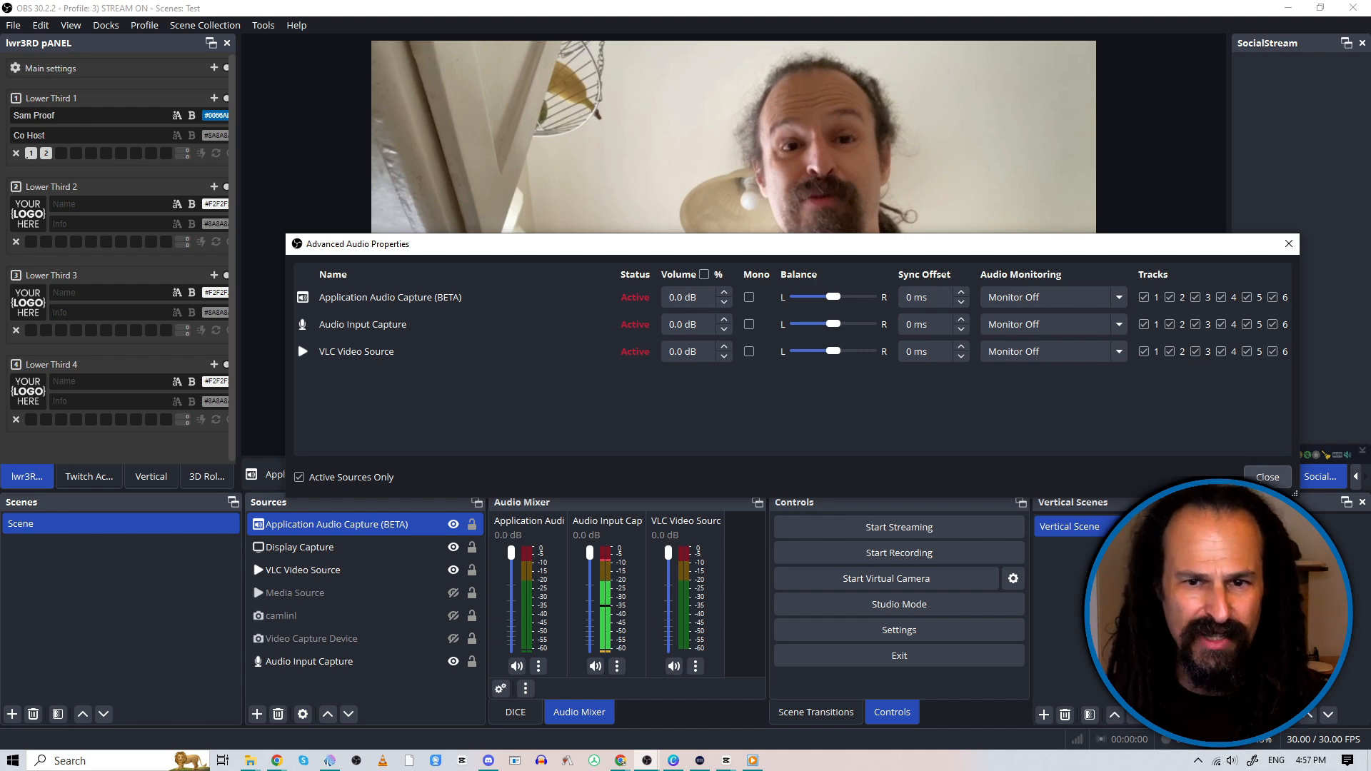
{"action": "left_click", "coordinate": [1268, 477]}
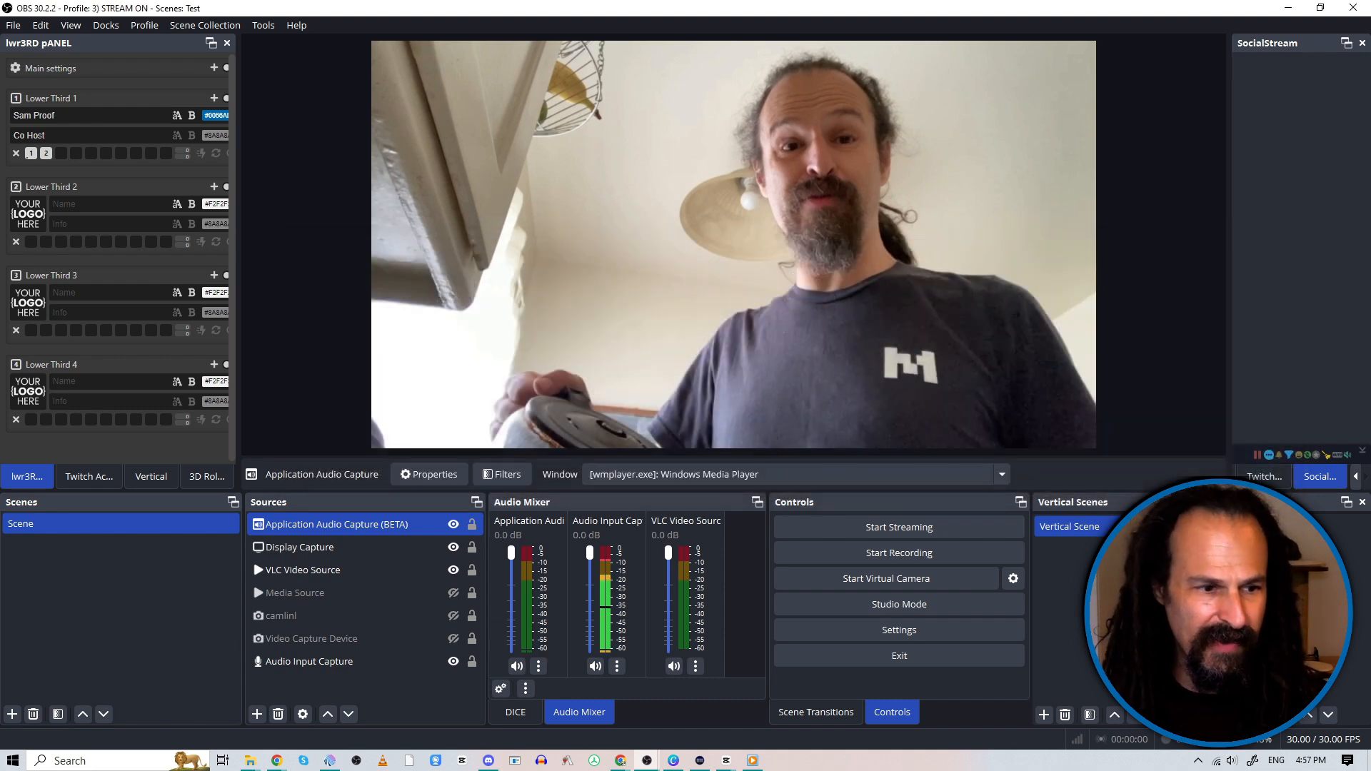
Step: Resume the paused video in Windows Media Player
{"action": "mouse_move", "coordinate": [729, 431]}
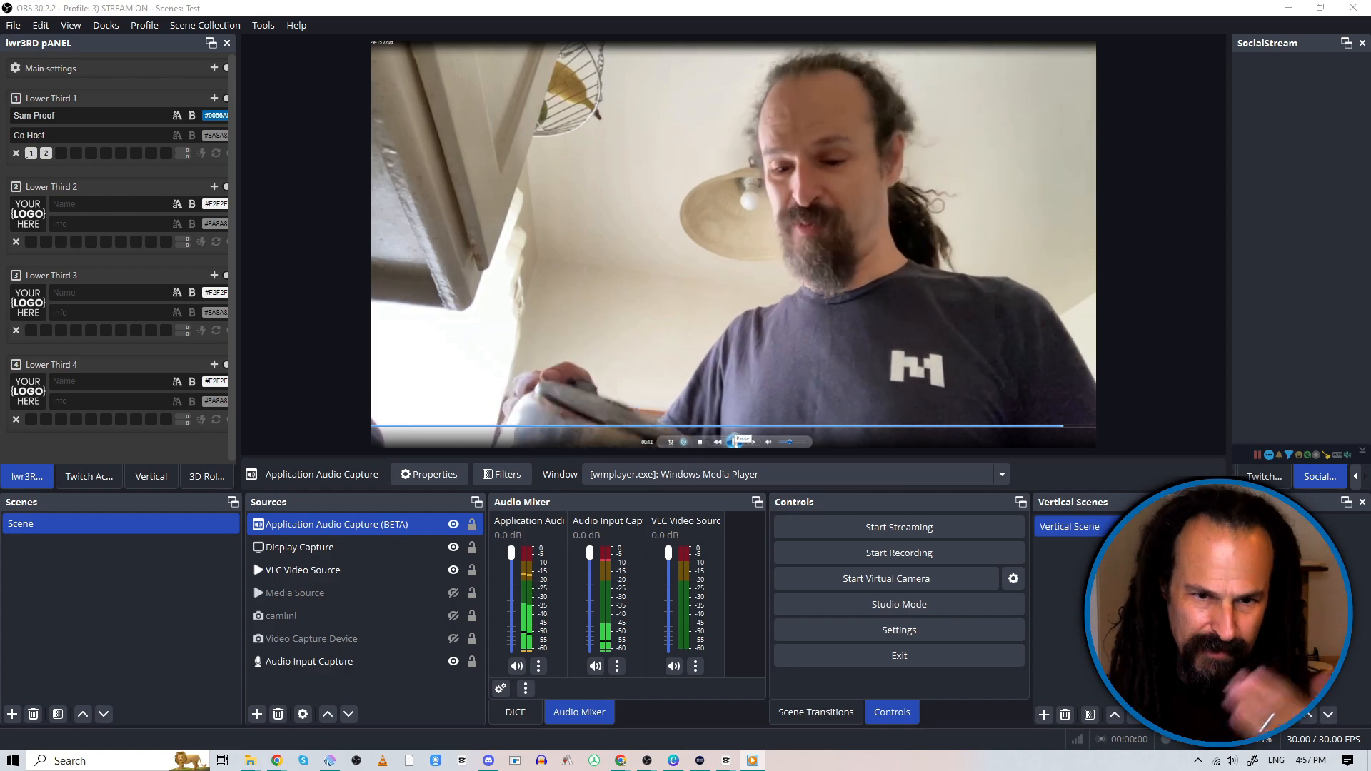